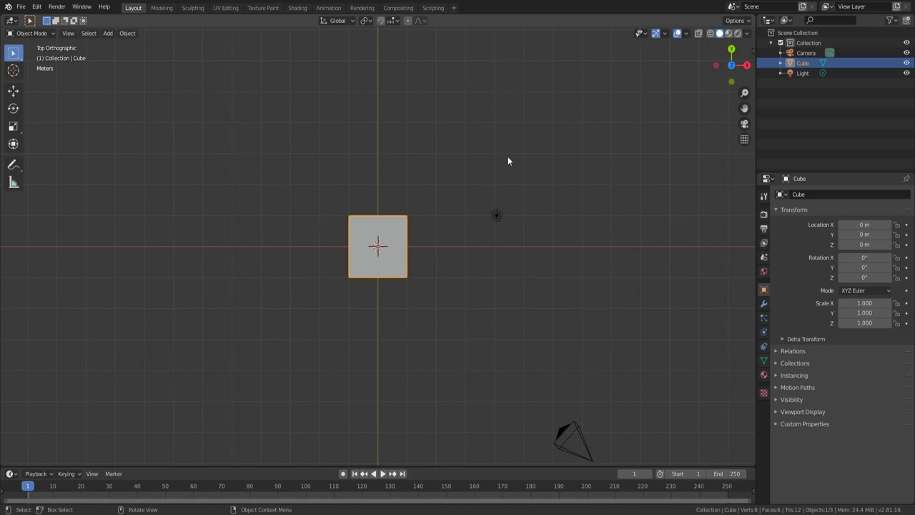
# Add the hibiscus reference photos, placing the red hibiscus photo left of the cube
pyautogui.press('g')
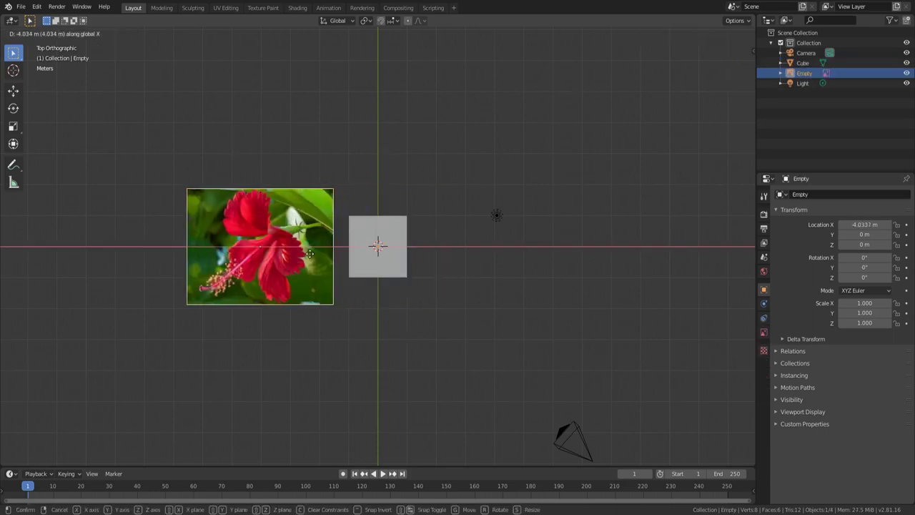
pyautogui.click(533, 215)
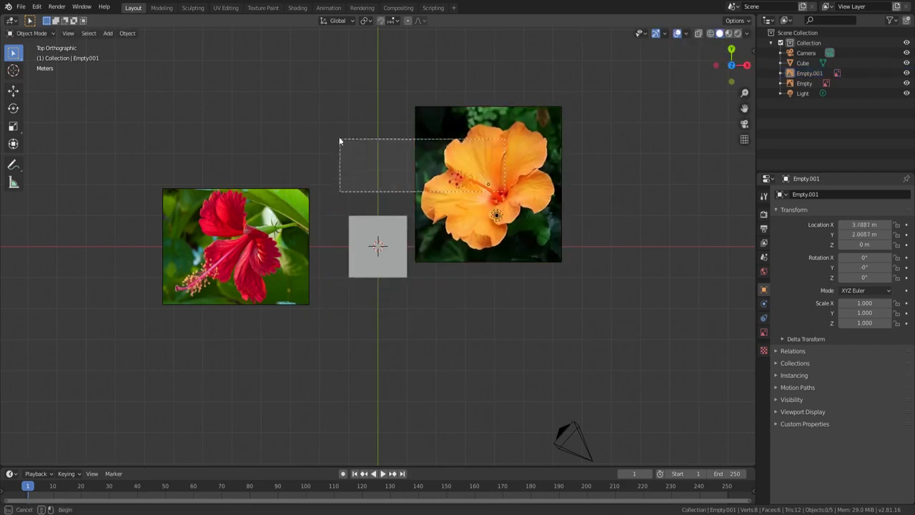
pyautogui.press('g')
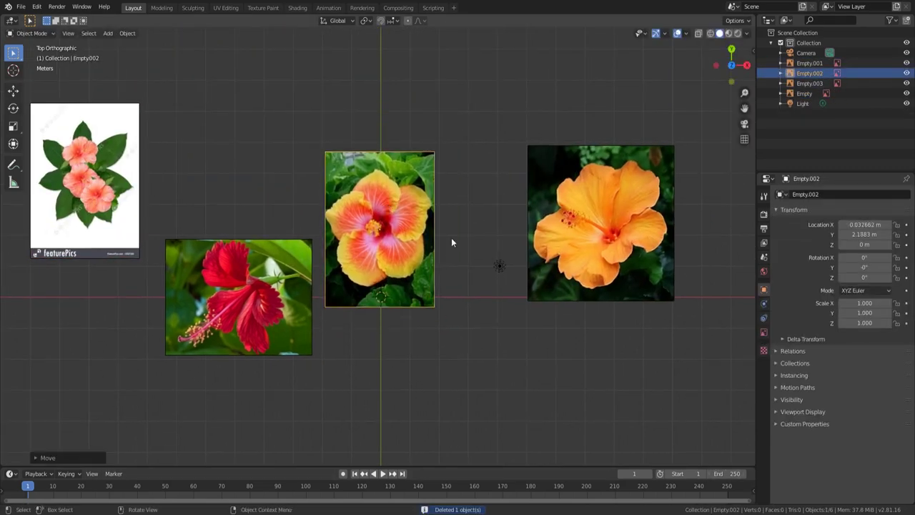
pyautogui.scroll(8, 390, 240)
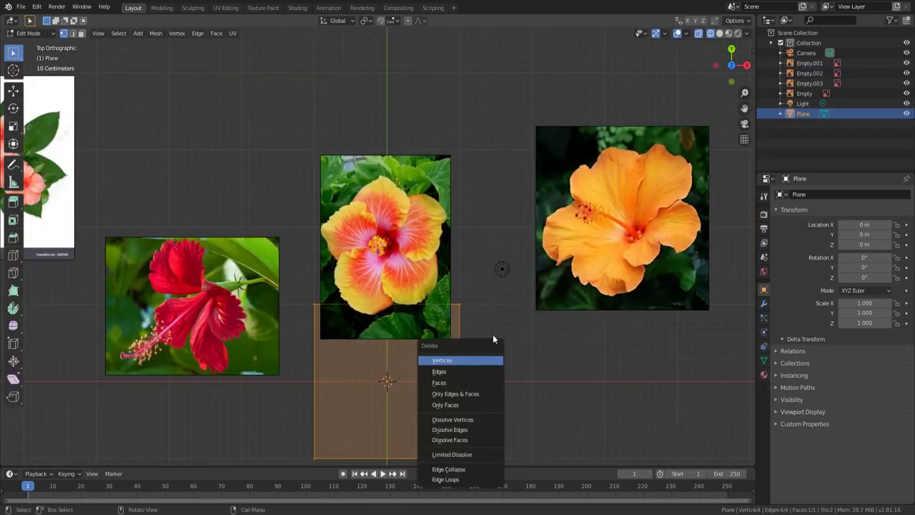
# Delete the new plane's geometry and raise the plane object up to the central flower
pyautogui.click(450, 360)
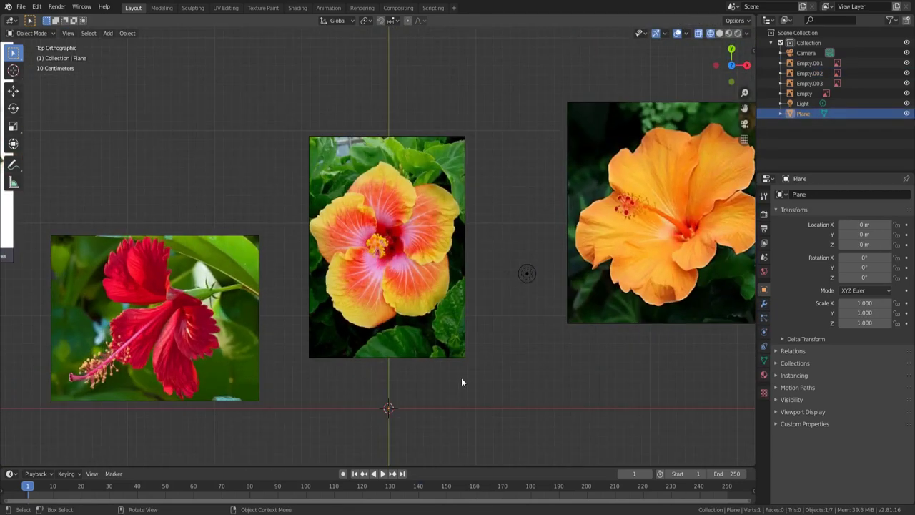
pyautogui.press('Tab')
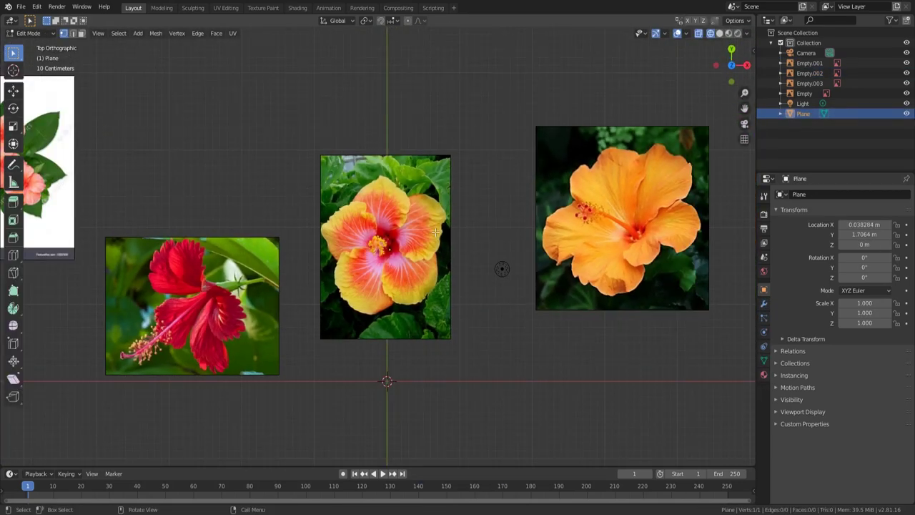
pyautogui.moveTo(435, 236)
pyautogui.mouseDown(button='middle')
pyautogui.moveTo(435, 252)
pyautogui.moveTo(404, 222)
pyautogui.mouseUp(button='middle')
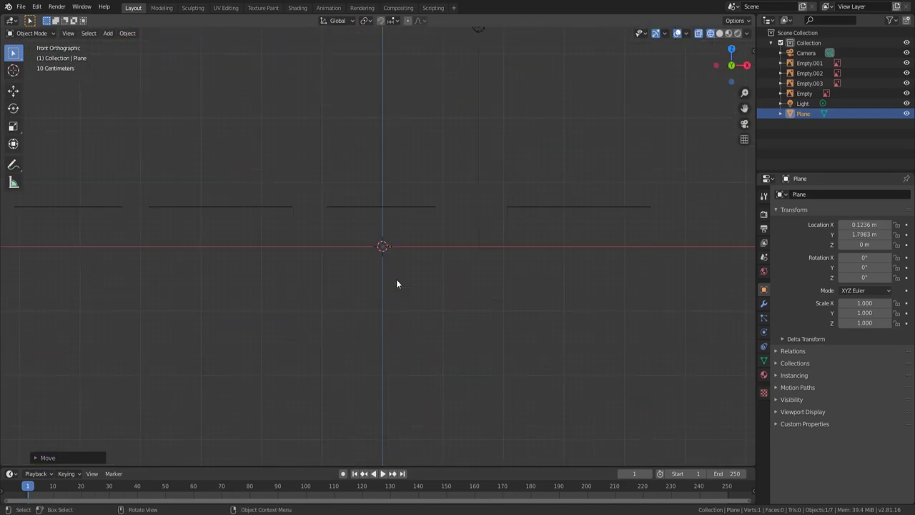
pyautogui.scroll(8, 405, 221)
pyautogui.press('g')
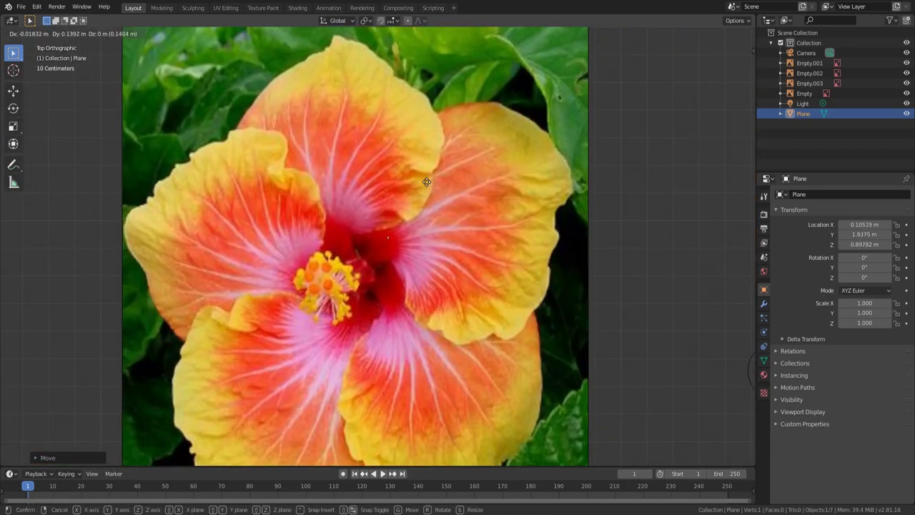
# Extrude a chain of vertices along the top petal's outline
pyautogui.press('Tab')
pyautogui.press('g')
pyautogui.press('e')
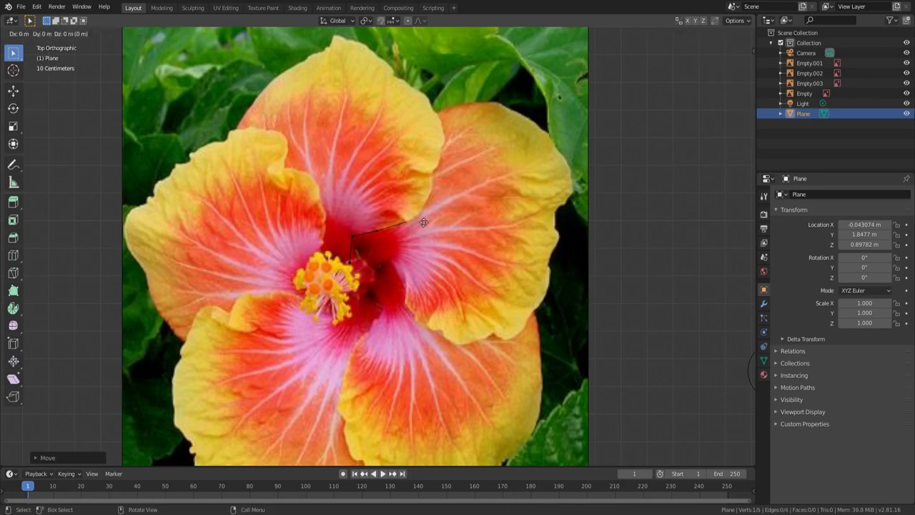
pyautogui.click(460, 126)
pyautogui.keyDown('shift'); pyautogui.moveTo(413, 147); pyautogui.dragTo(467, 234, button='middle'); pyautogui.keyUp('shift')
pyautogui.press('e')
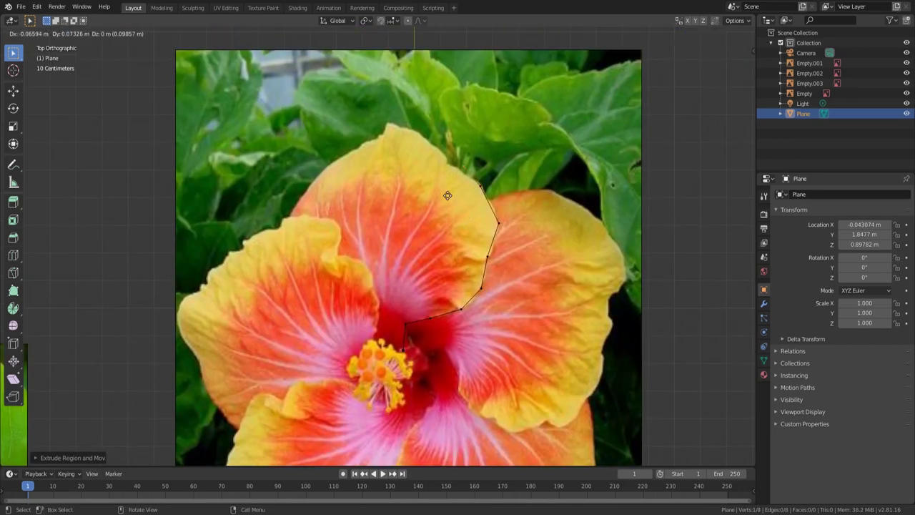
pyautogui.press('g')
pyautogui.click(356, 152)
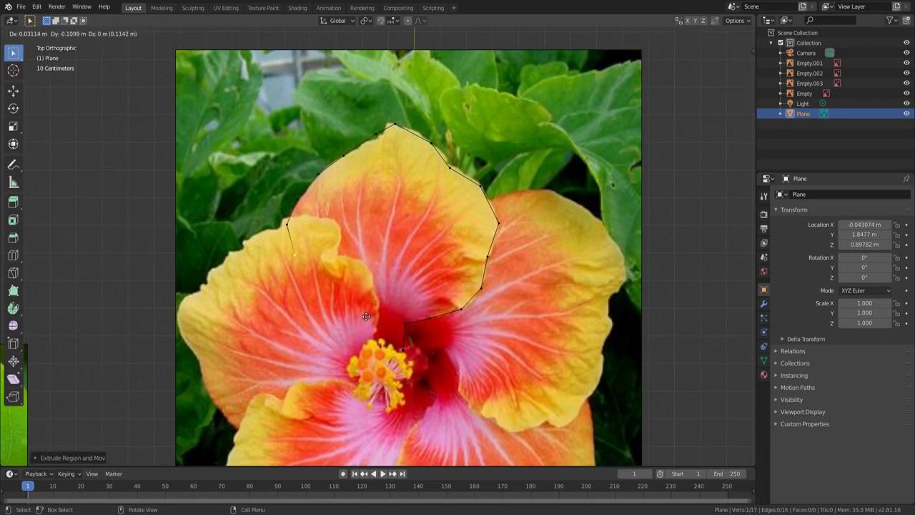
pyautogui.click(446, 411)
pyautogui.scroll(1, 393, 145)
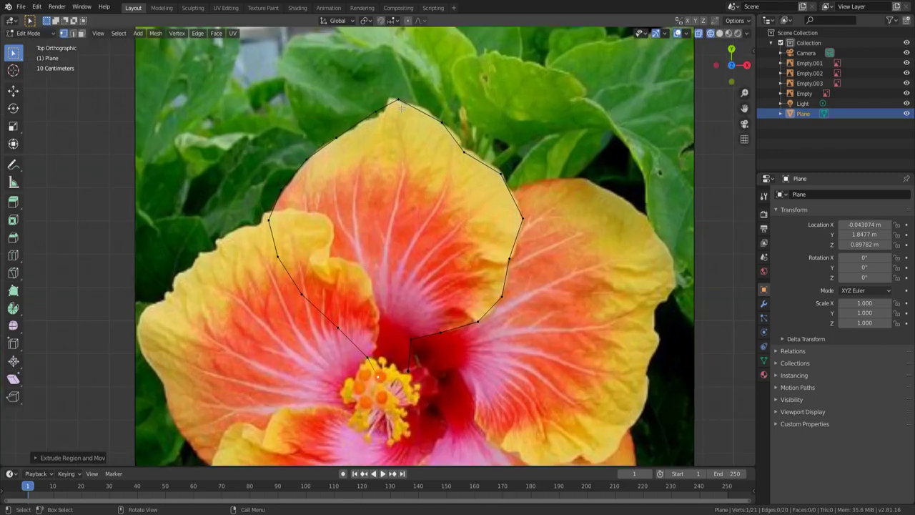
# Bevel the top vertex to round the petal tip and extrude another outline vertex
pyautogui.rightClick(391, 116)
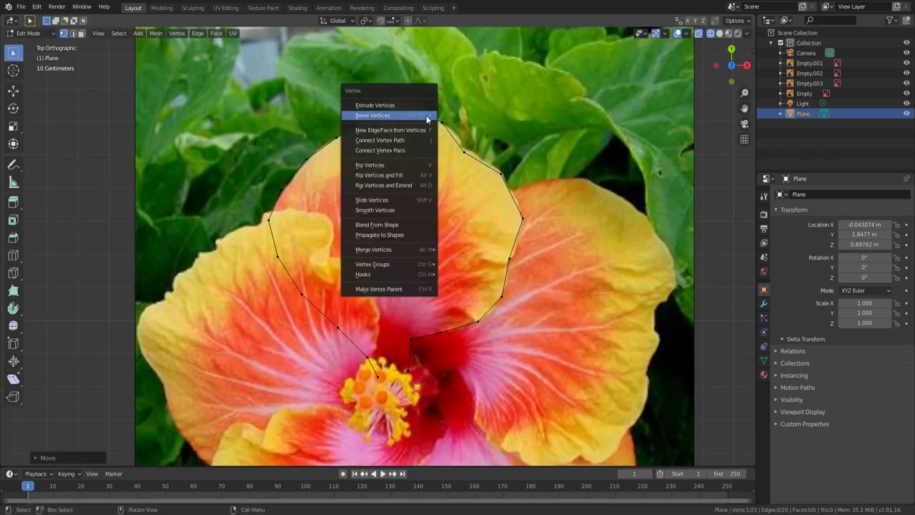
pyautogui.click(391, 116)
pyautogui.scroll(1, 503, 155)
pyautogui.press('e')
pyautogui.click(389, 88)
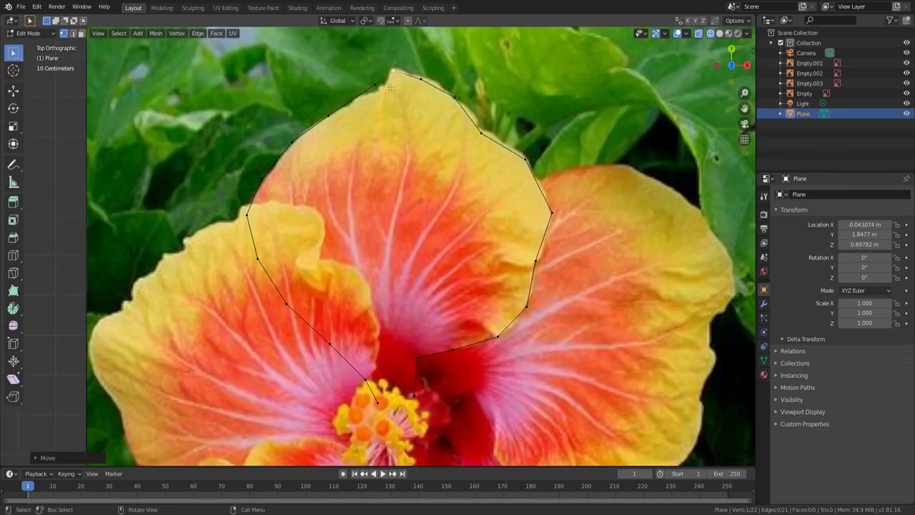
# Return to the top-down view and change the viewport shading mode
pyautogui.scroll(-2, 414, 84)
pyautogui.moveTo(415, 84); pyautogui.dragTo(372, 79, button='middle')
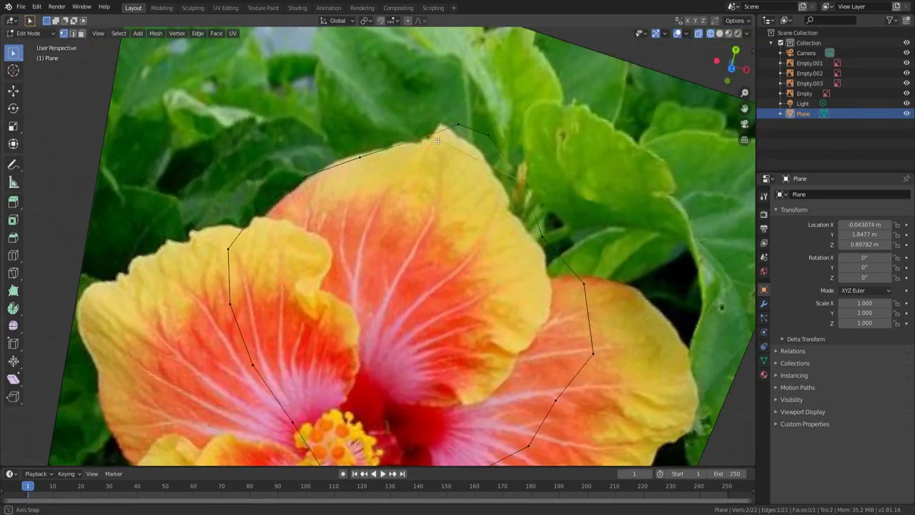
pyautogui.press('KP_7')
pyautogui.press('z')
pyautogui.click(337, 65)
pyautogui.scroll(3, 500, 113)
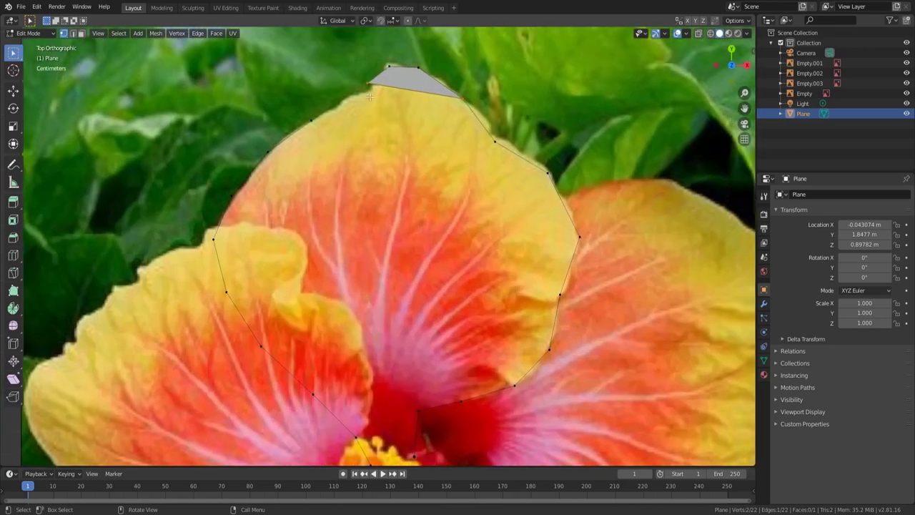
# Fill faces across the petal outline and add a lengthwise loop cut
pyautogui.press('f')
pyautogui.press('f')
pyautogui.press('f')
pyautogui.press('f')
pyautogui.press('f')
pyautogui.press('f')
pyautogui.press('f')
pyautogui.keyDown('shift'); pyautogui.moveTo(512, 346); pyautogui.dragTo(484, 224, button='middle'); pyautogui.keyUp('shift')
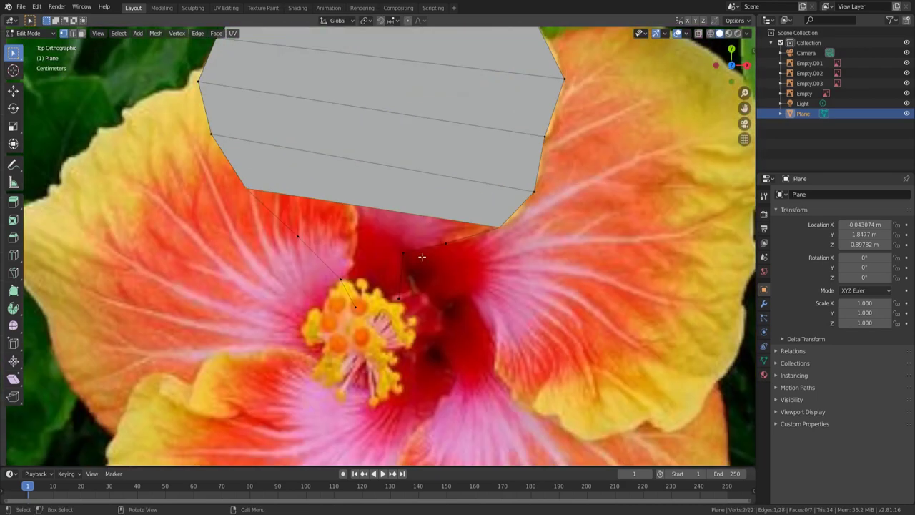
pyautogui.press('f')
pyautogui.press('f')
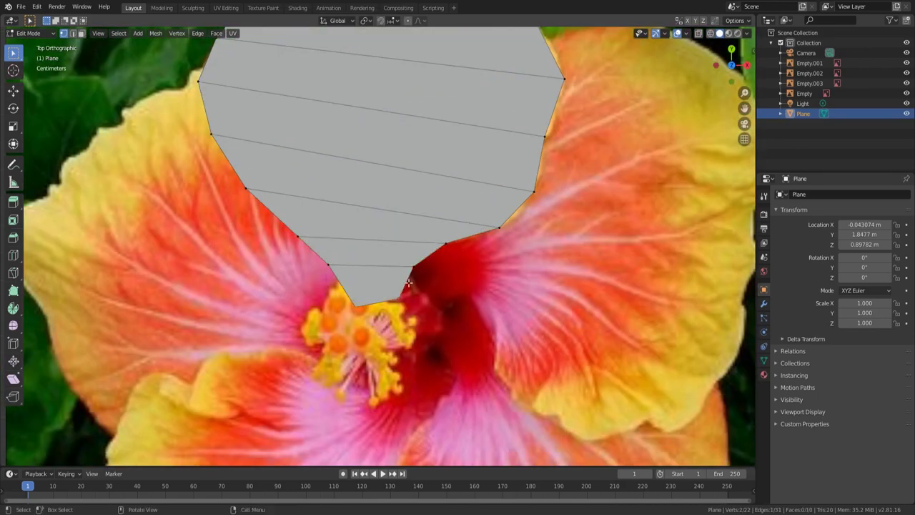
pyautogui.scroll(-4, 403, 306)
pyautogui.click(375, 131)
pyautogui.scroll(2, 375, 130)
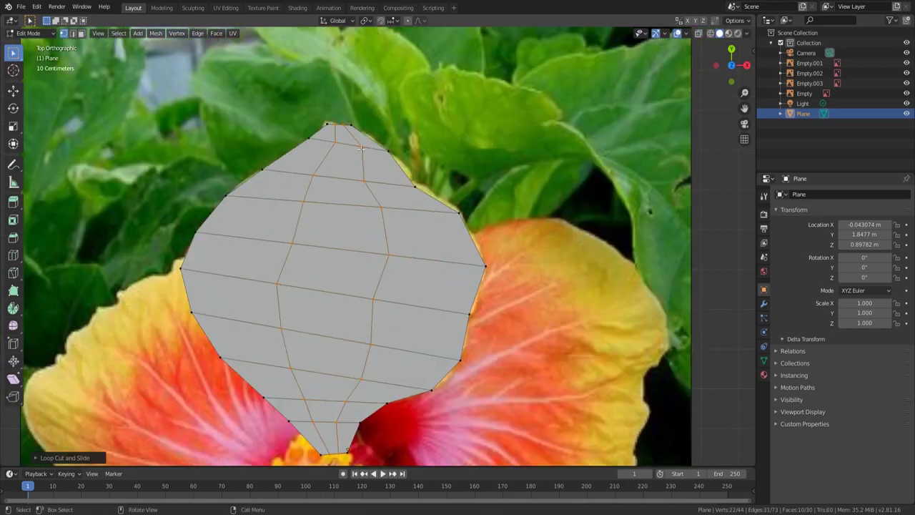
# Nudge inner petal vertices to even out the grid and inspect the mesh
pyautogui.click(382, 255)
pyautogui.keyDown('shift'); pyautogui.moveTo(379, 271); pyautogui.dragTo(378, 216, button='middle'); pyautogui.keyUp('shift')
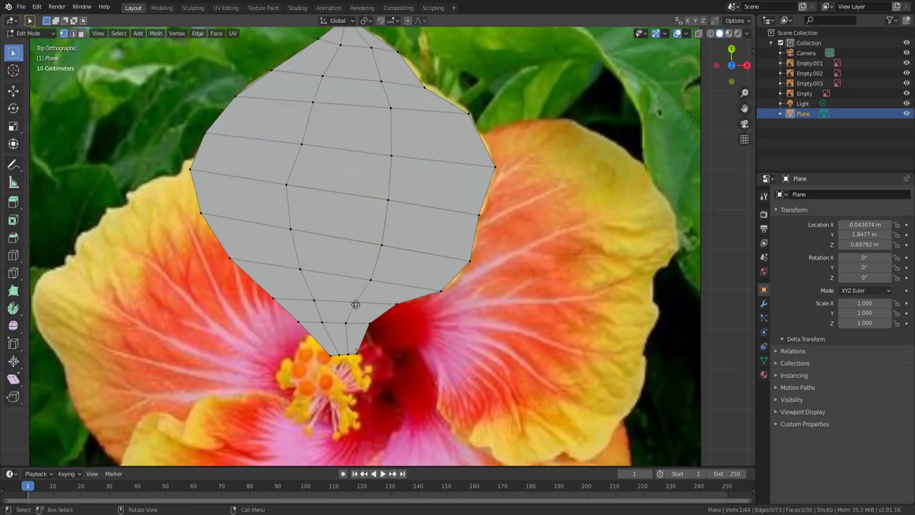
pyautogui.moveTo(302, 145); pyautogui.dragTo(293, 140)
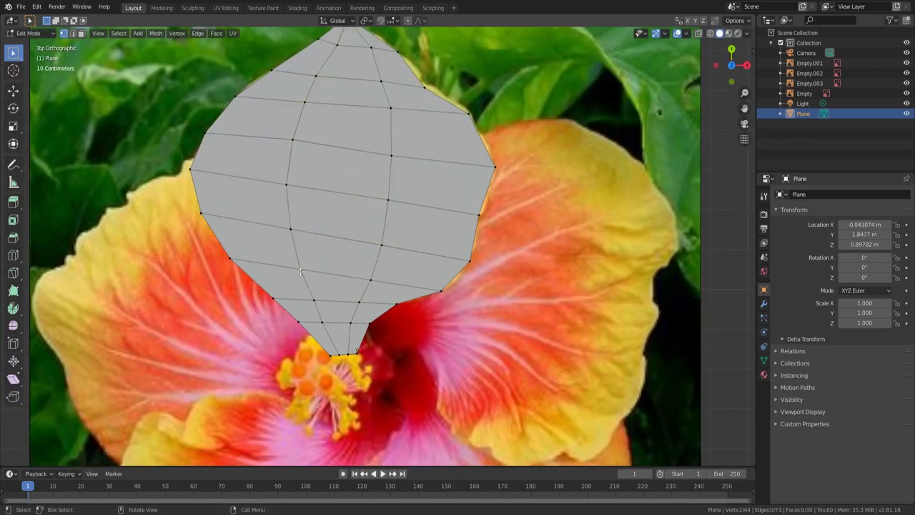
pyautogui.scroll(2, 300, 271)
pyautogui.moveTo(300, 271)
pyautogui.mouseDown(button='middle')
pyautogui.moveTo(282, 244)
pyautogui.moveTo(370, 261)
pyautogui.mouseUp(button='middle')
pyautogui.scroll(-3, 282, 244)
pyautogui.scroll(2, 283, 244)
pyautogui.scroll(3, 369, 261)
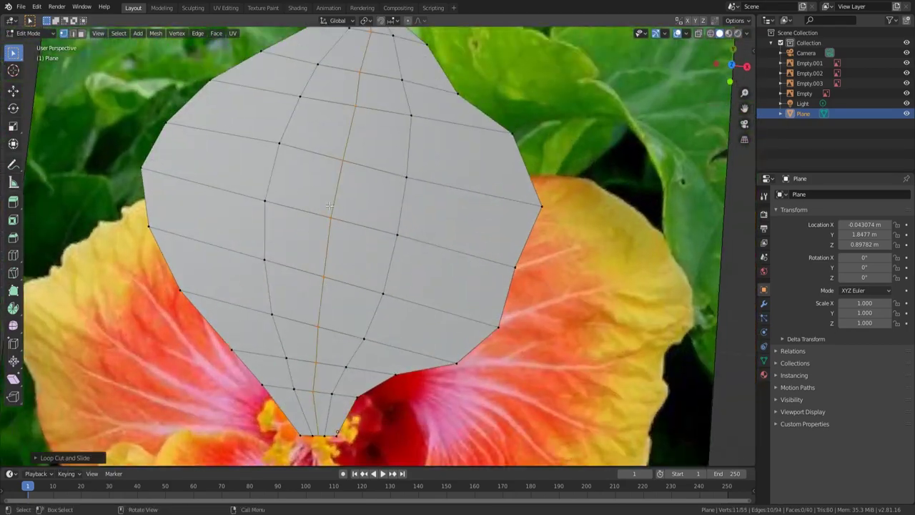
pyautogui.moveTo(329, 205); pyautogui.dragTo(400, 214, button='middle')
# Lift selected petal vertices out of the flat plane and return to Object Mode
pyautogui.press('g')
pyautogui.click(465, 214)
pyautogui.press('Tab')
pyautogui.moveTo(465, 214); pyautogui.dragTo(542, 224, button='middle')
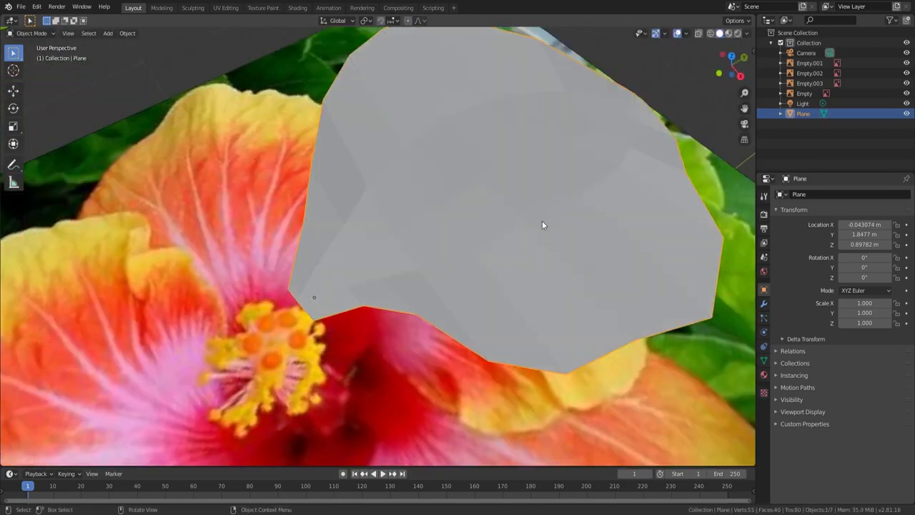
pyautogui.scroll(-3, 542, 225)
# Add Subdivision Surface and Solidify modifiers, with Solidify moved above Subdivision
pyautogui.click(763, 303)
pyautogui.click(842, 194)
pyautogui.click(727, 341)
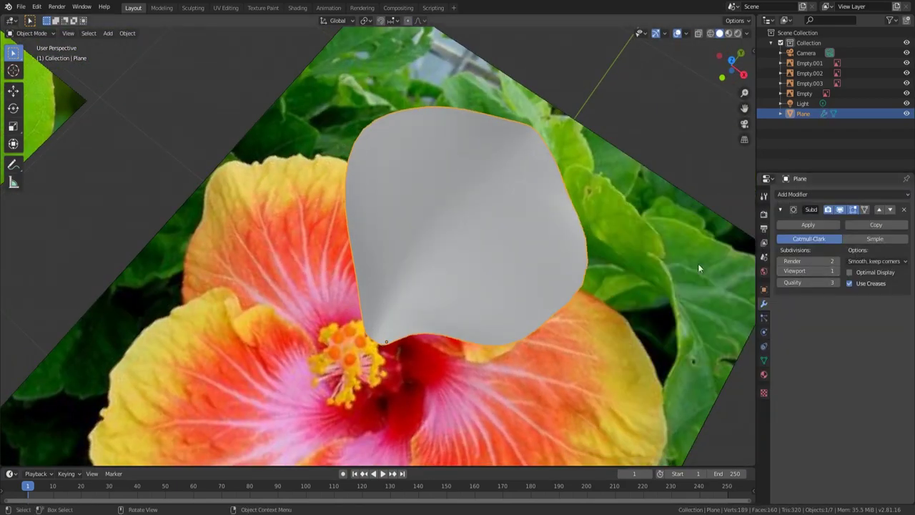
pyautogui.moveTo(699, 268)
pyautogui.mouseDown(button='middle')
pyautogui.moveTo(867, 211)
pyautogui.moveTo(480, 231)
pyautogui.mouseUp(button='middle')
pyautogui.click(799, 194)
pyautogui.click(711, 358)
pyautogui.moveTo(712, 358); pyautogui.dragTo(520, 304, button='middle')
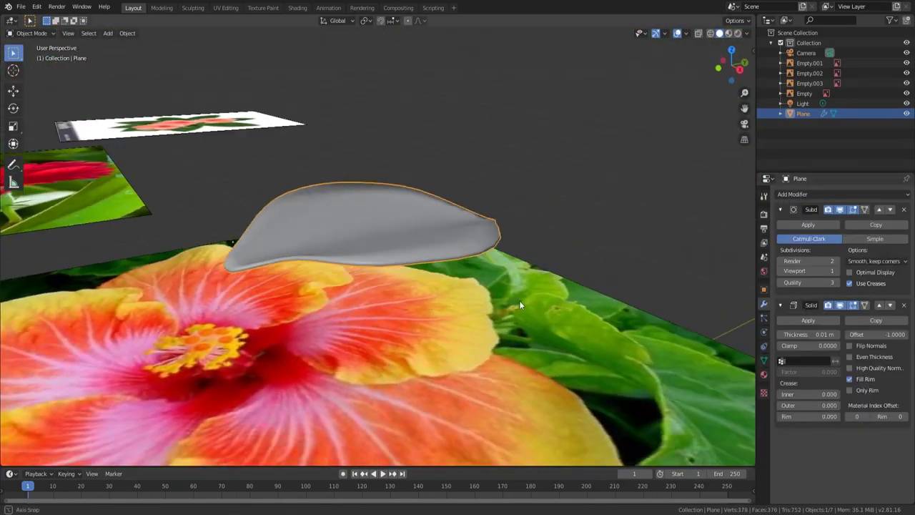
pyautogui.click(880, 304)
# Set the Solidify thickness to 0.005 m, checking the petal edge-on
pyautogui.scroll(5, 568, 200)
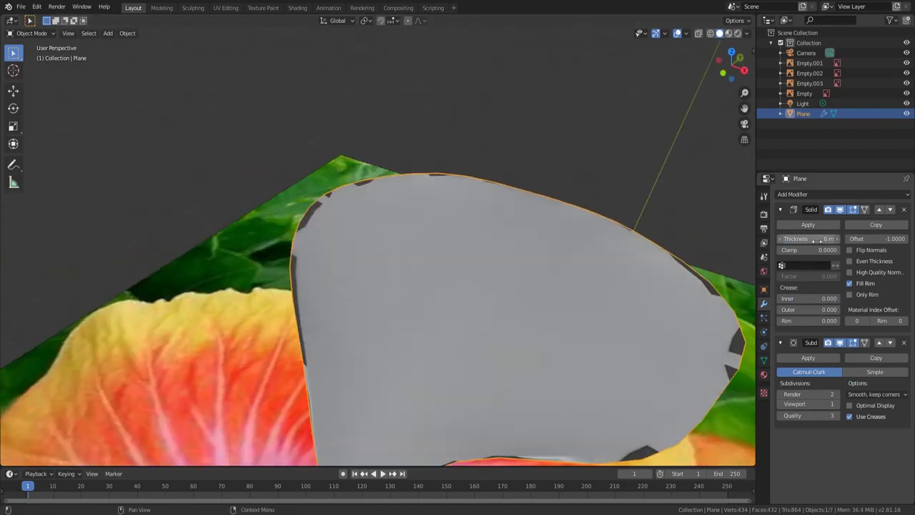
pyautogui.write('.5')
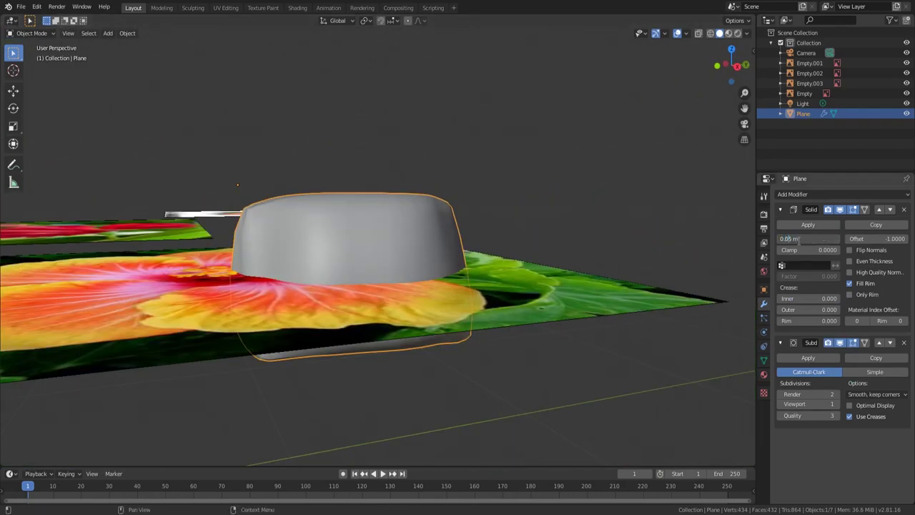
pyautogui.moveTo(798, 241); pyautogui.dragTo(790, 241)
pyautogui.moveTo(598, 248); pyautogui.dragTo(502, 285, button='middle')
pyautogui.click(502, 285)
pyautogui.moveTo(799, 238); pyautogui.dragTo(801, 238)
pyautogui.moveTo(502, 284)
pyautogui.mouseDown(button='middle')
pyautogui.moveTo(523, 348)
pyautogui.moveTo(411, 293)
pyautogui.moveTo(362, 296)
pyautogui.mouseUp(button='middle')
pyautogui.moveTo(798, 238); pyautogui.dragTo(804, 238)
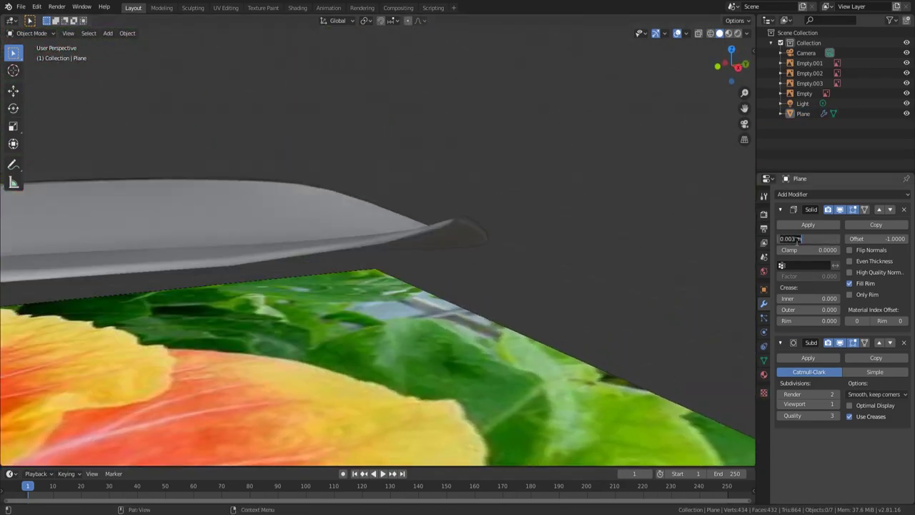
pyautogui.moveTo(400, 243)
pyautogui.mouseDown(button='middle')
pyautogui.moveTo(418, 225)
pyautogui.moveTo(615, 300)
pyautogui.mouseUp(button='middle')
pyautogui.press('KP_7')
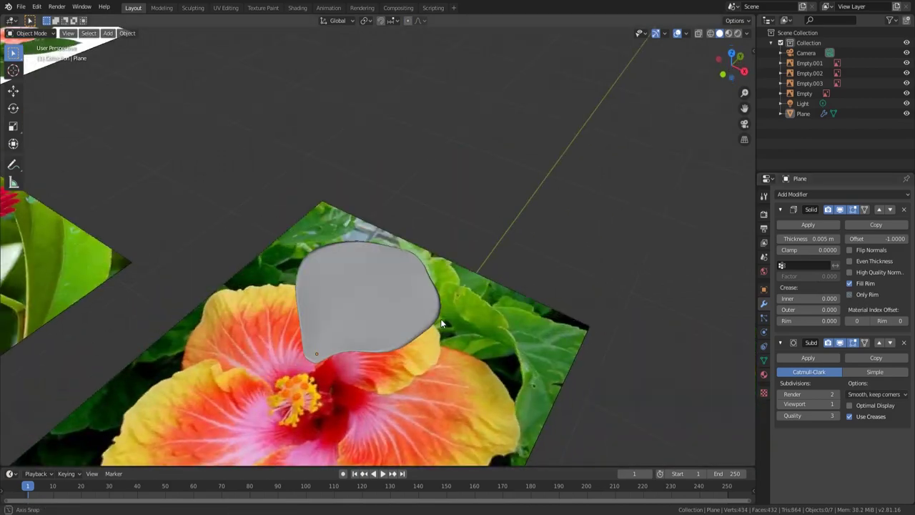
pyautogui.scroll(2, 379, 276)
# Duplicate the petal and shift the copy vertically along Z
pyautogui.hotkey('shift', 'd')
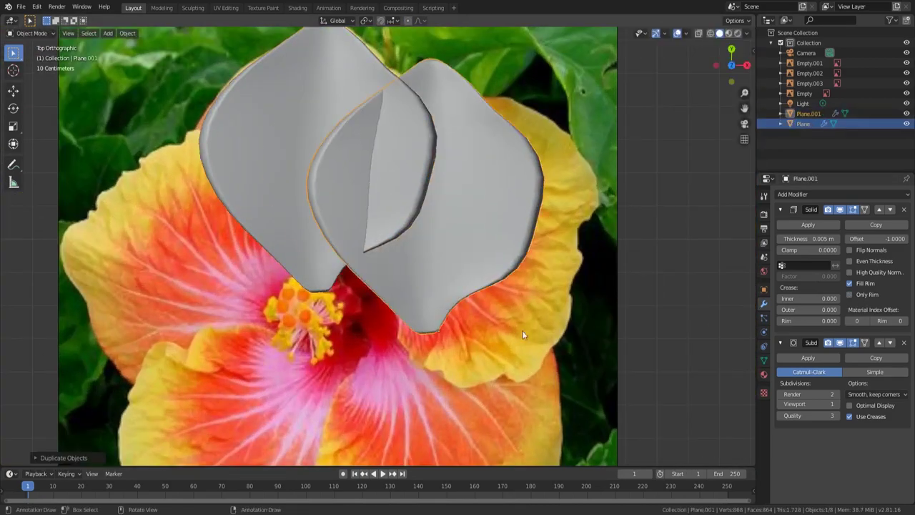
pyautogui.click(543, 325)
pyautogui.moveTo(543, 325); pyautogui.dragTo(355, 286, button='middle')
pyautogui.press('g')
pyautogui.press('z')
pyautogui.click(355, 286)
pyautogui.press('KP_7')
pyautogui.press('Tab')
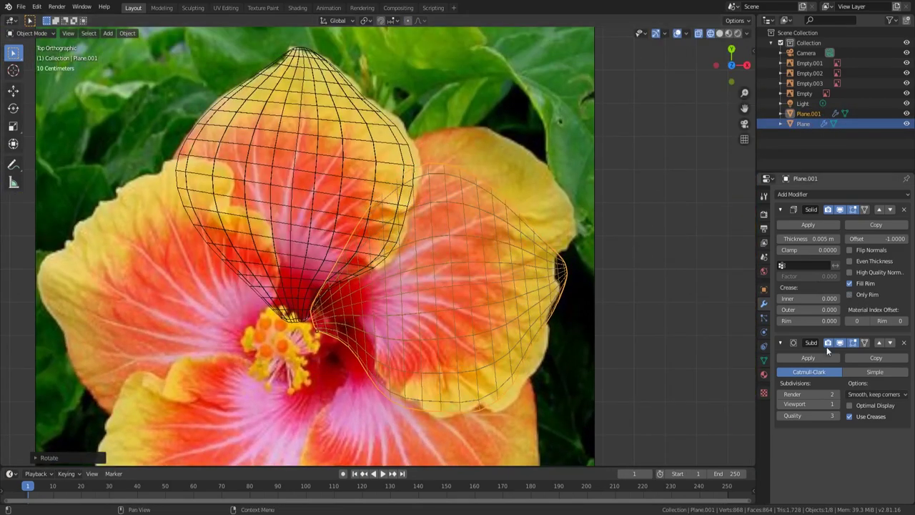
# Pull the duplicate's top-right vertex with proportional falloff to match the photo petal's right side
pyautogui.scroll(3, 478, 295)
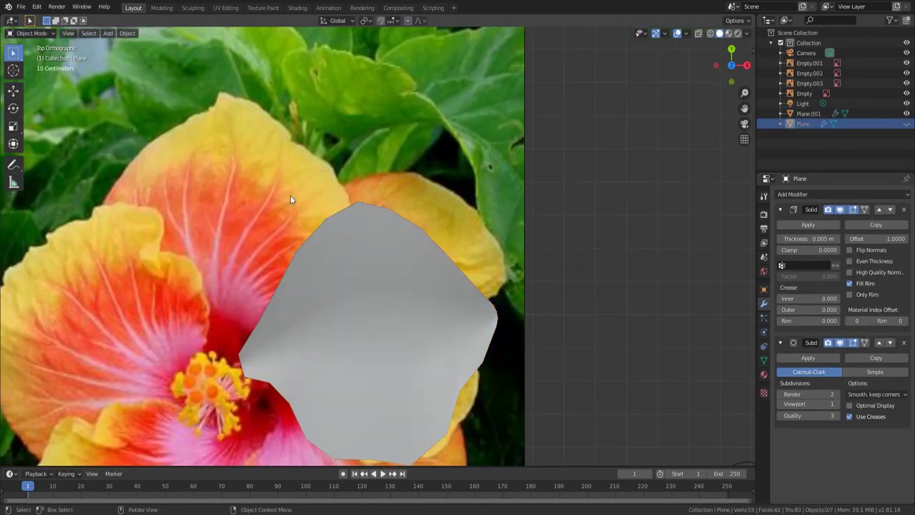
pyautogui.scroll(2, 357, 300)
pyautogui.click(228, 314)
pyautogui.press('g')
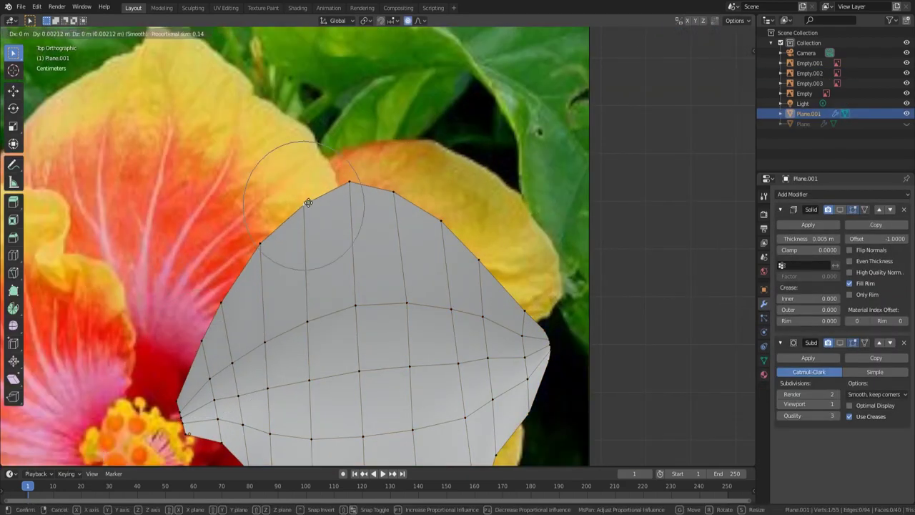
pyautogui.press('Escape')
pyautogui.scroll(2, 396, 231)
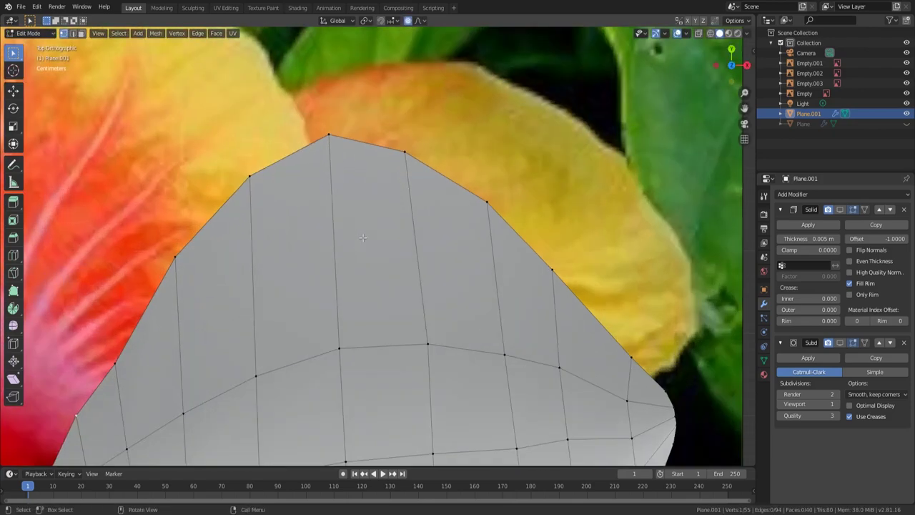
pyautogui.scroll(-4, 396, 231)
pyautogui.press('g')
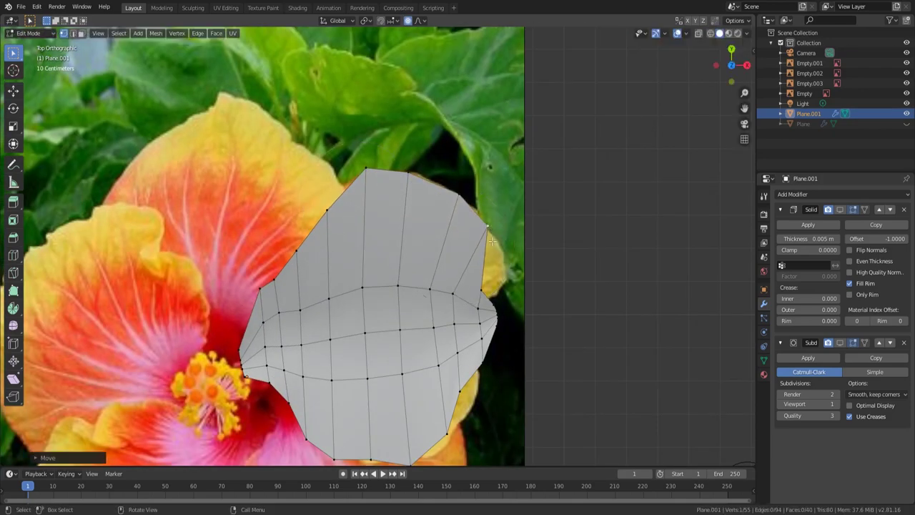
pyautogui.click(473, 315)
pyautogui.keyDown('shift'); pyautogui.moveTo(473, 314); pyautogui.dragTo(473, 229, button='middle'); pyautogui.keyUp('shift')
# Pull the upper-left edge out to the photo petal and slide a middle-row vertex
pyautogui.click(274, 194)
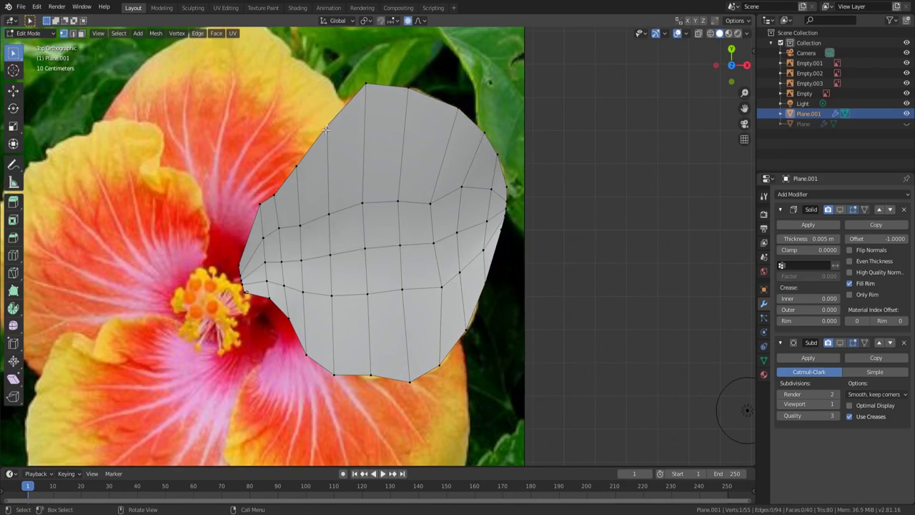
pyautogui.press('g')
pyautogui.click(259, 195)
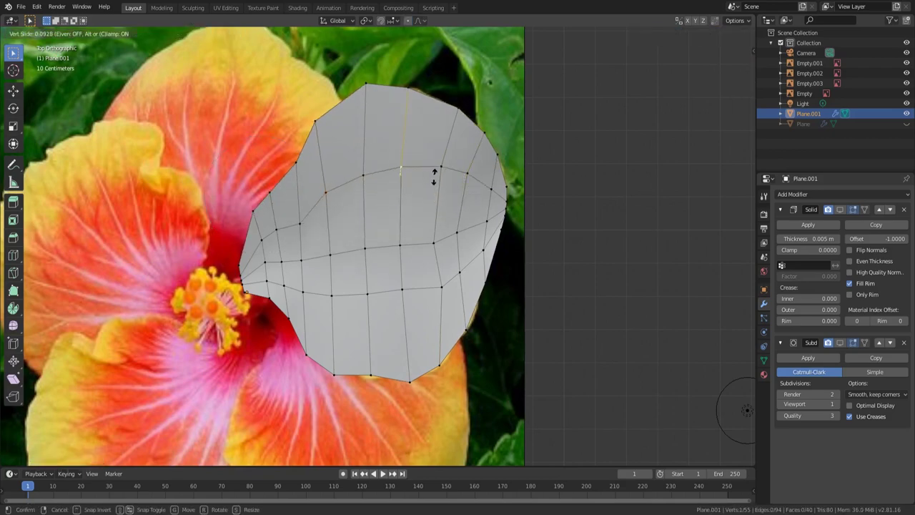
pyautogui.click(312, 217)
pyautogui.click(331, 295)
pyautogui.hotkey('shift', 'v')
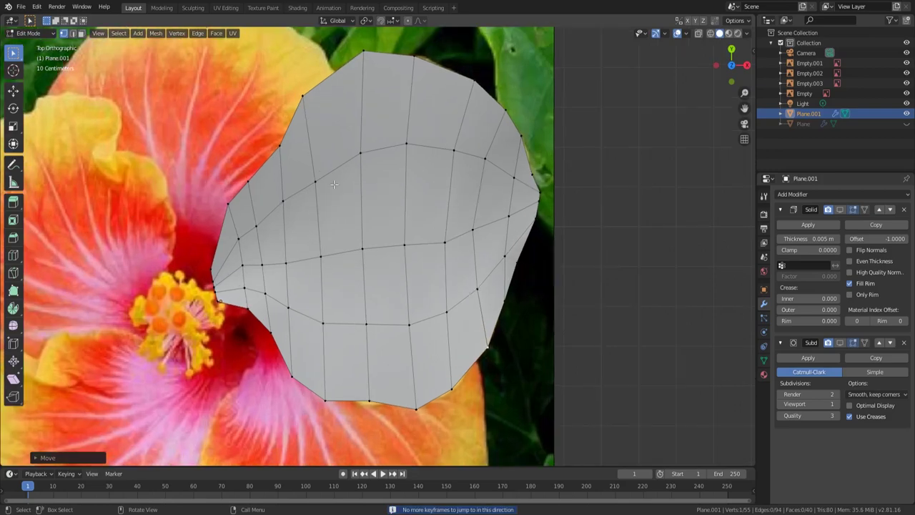
# Apply the object transforms of both petals
pyautogui.press('Tab')
pyautogui.hotkey('ctrl', 'a')
pyautogui.click(369, 257)
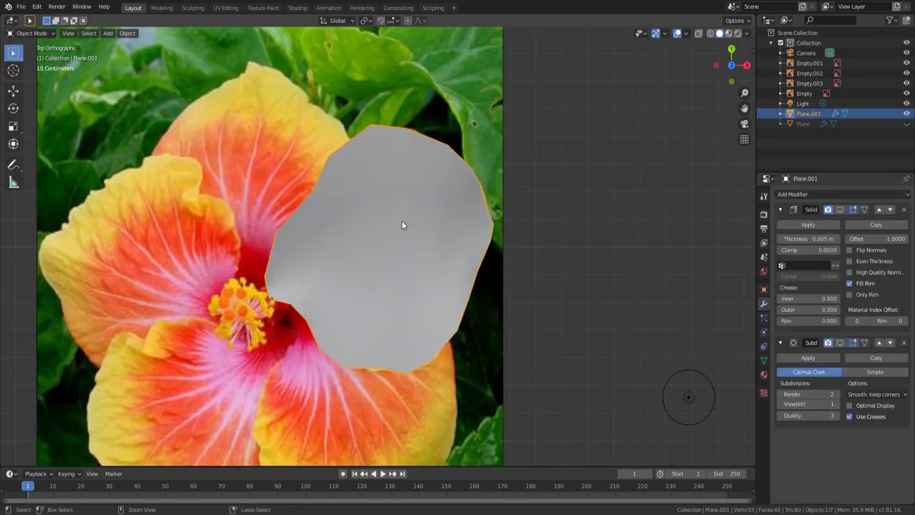
pyautogui.hotkey('ctrl', 'a')
pyautogui.click(291, 184)
pyautogui.moveTo(290, 184)
pyautogui.mouseDown(button='middle')
pyautogui.moveTo(301, 245)
pyautogui.moveTo(461, 232)
pyautogui.mouseUp(button='middle')
# Curve the second petal upward by lifting its edge with a proportional Z move
pyautogui.press('Tab')
pyautogui.press('g')
pyautogui.press('z')
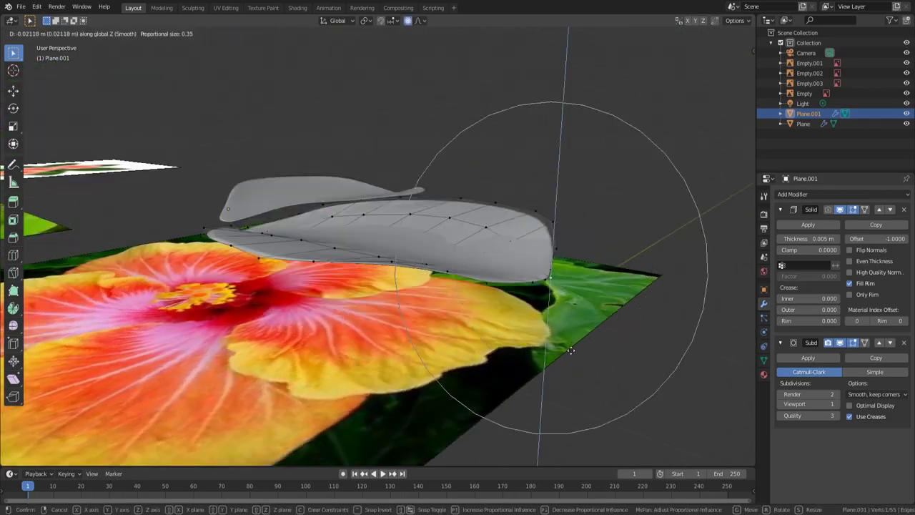
pyautogui.scroll(3, 571, 336)
pyautogui.click(580, 286)
pyautogui.moveTo(579, 286)
pyautogui.mouseDown(button='middle')
pyautogui.moveTo(567, 244)
pyautogui.moveTo(412, 294)
pyautogui.mouseUp(button='middle')
pyautogui.press('Tab')
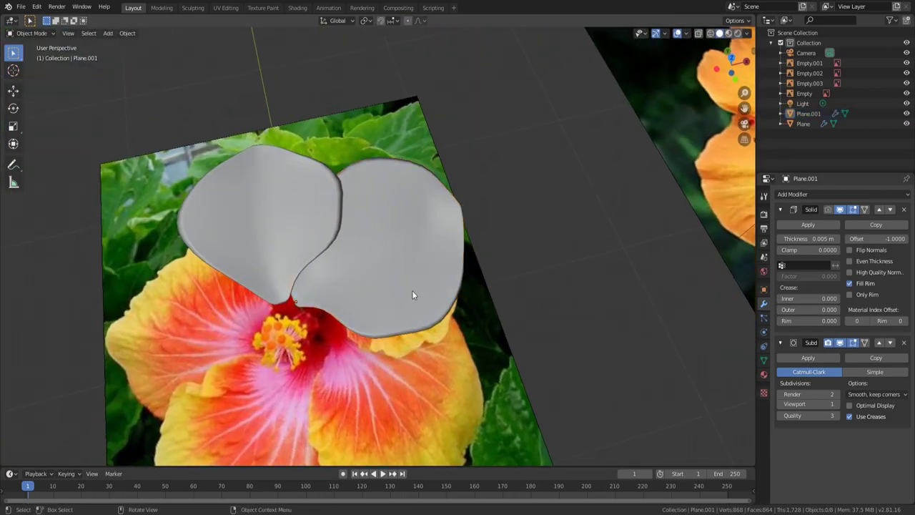
pyautogui.press('KP_7')
# Duplicate the petal and rotate the copy toward the lower photo petal
pyautogui.moveTo(381, 235); pyautogui.dragTo(431, 240, button='middle')
pyautogui.press('KP_7')
pyautogui.hotkey('shift', 'd')
pyautogui.click(456, 297)
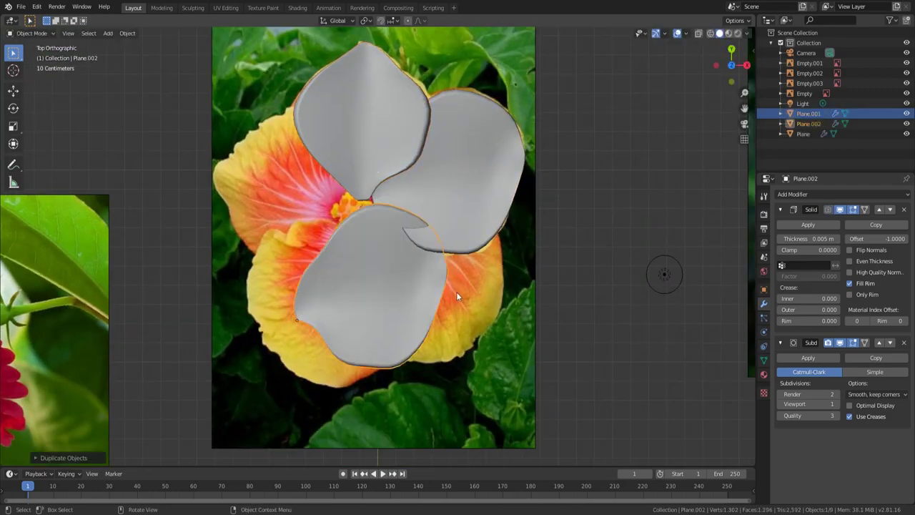
pyautogui.press('r')
pyautogui.click(335, 271)
# Move the third petal's outline vertices toward the lower petal and switch to wireframe shading
pyautogui.press('Tab')
pyautogui.scroll(2, 364, 298)
pyautogui.press('g')
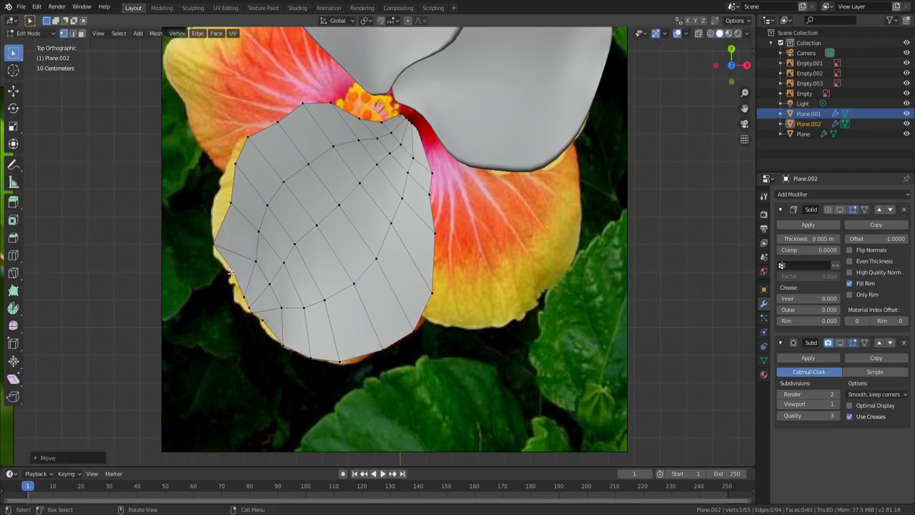
pyautogui.scroll(3, 225, 183)
pyautogui.press('z')
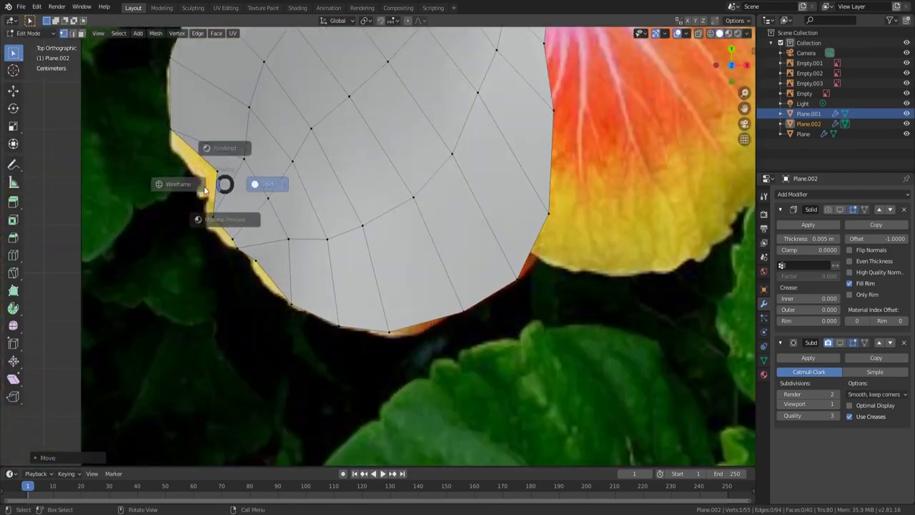
pyautogui.click(205, 187)
# Fit outline vertices onto the photo petal's edge, undoing a stray move near the notch
pyautogui.press('g')
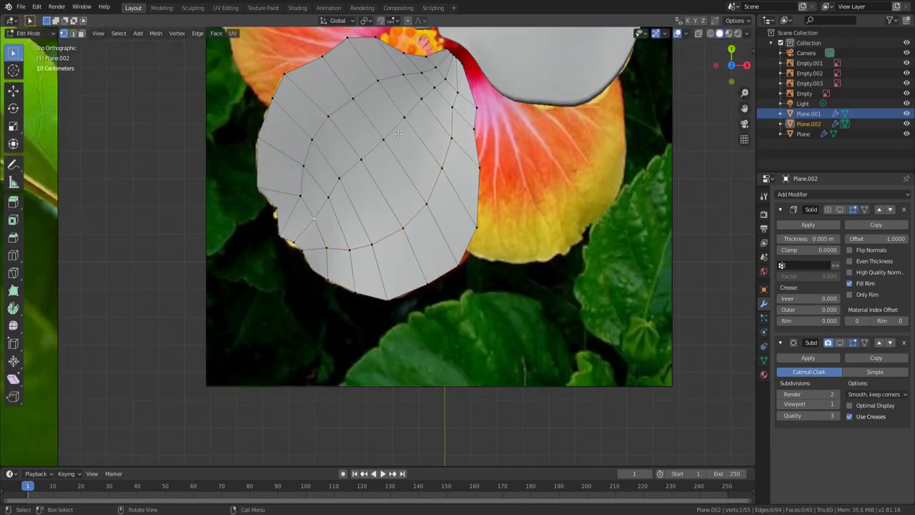
pyautogui.click(434, 93)
pyautogui.scroll(6, 434, 93)
pyautogui.press('g')
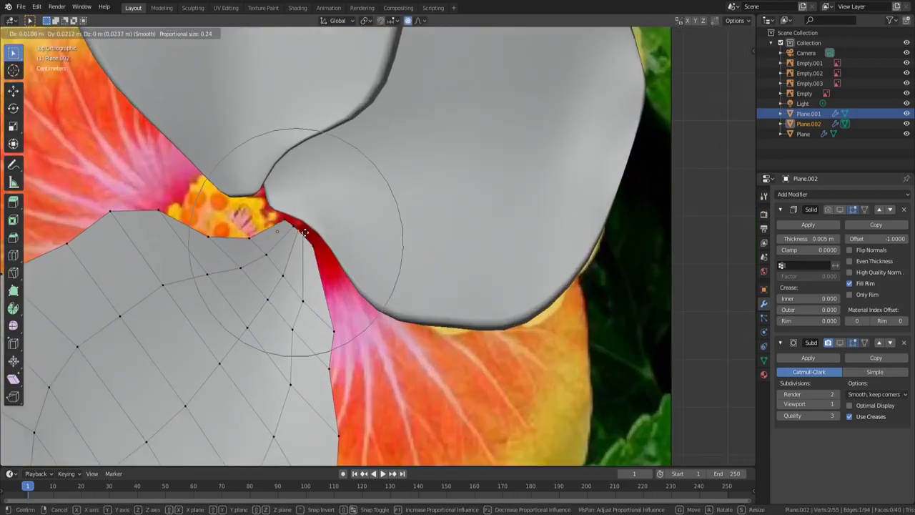
pyautogui.click(286, 222)
pyautogui.hotkey('ctrl', 'z')
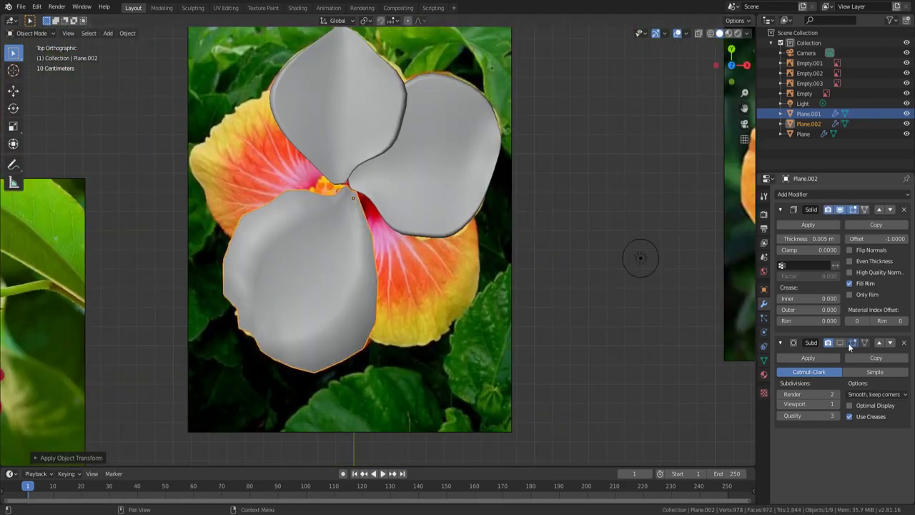
# Curve the third petal upward with a proportional Z move of its vertices
pyautogui.moveTo(329, 285); pyautogui.dragTo(398, 254, button='middle')
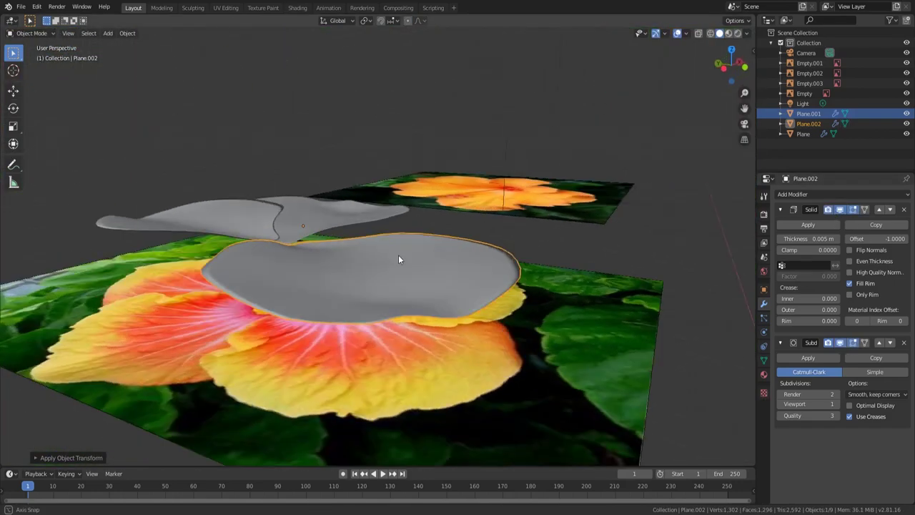
pyautogui.scroll(3, 398, 255)
pyautogui.press('Tab')
pyautogui.scroll(-4, 647, 362)
pyautogui.press('g')
pyautogui.press('z')
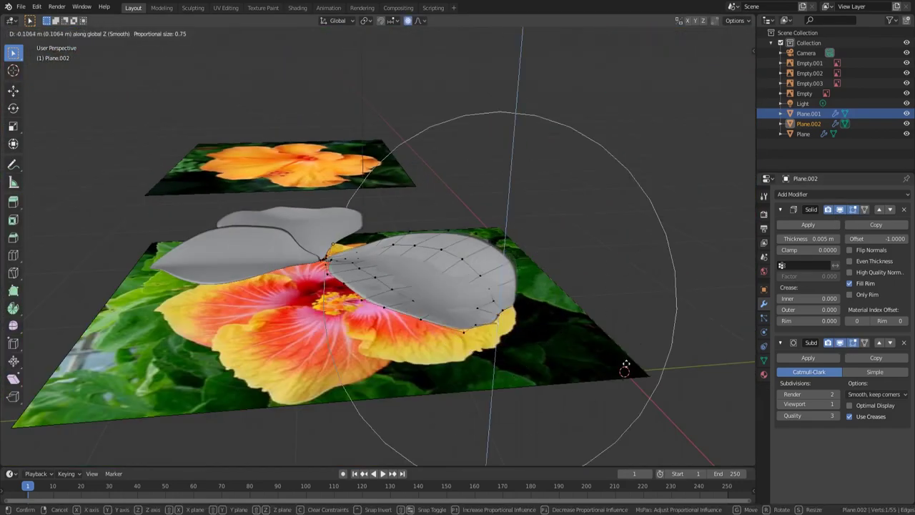
pyautogui.press('Return')
pyautogui.press('Tab')
pyautogui.press('KP_7')
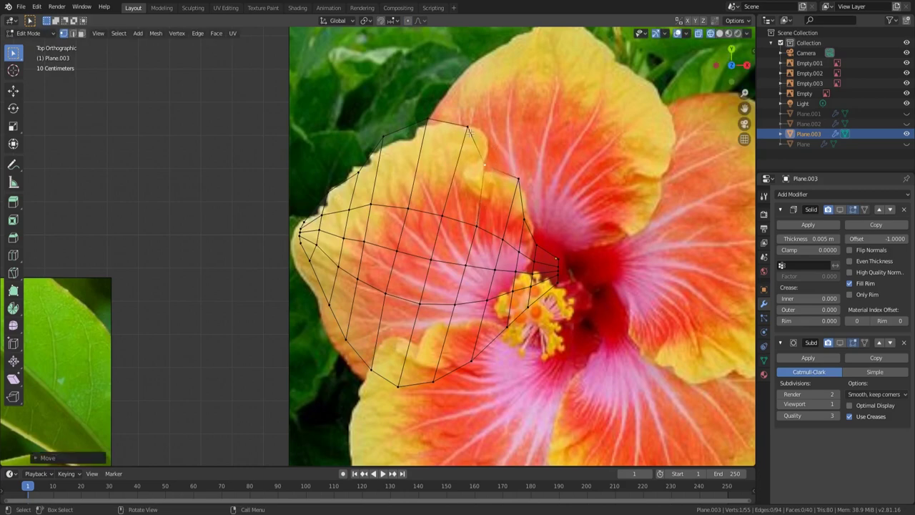
# Pull the fourth petal's left side outward with proportional editing to fit the photo's left petal
pyautogui.press('o')
pyautogui.press('g')
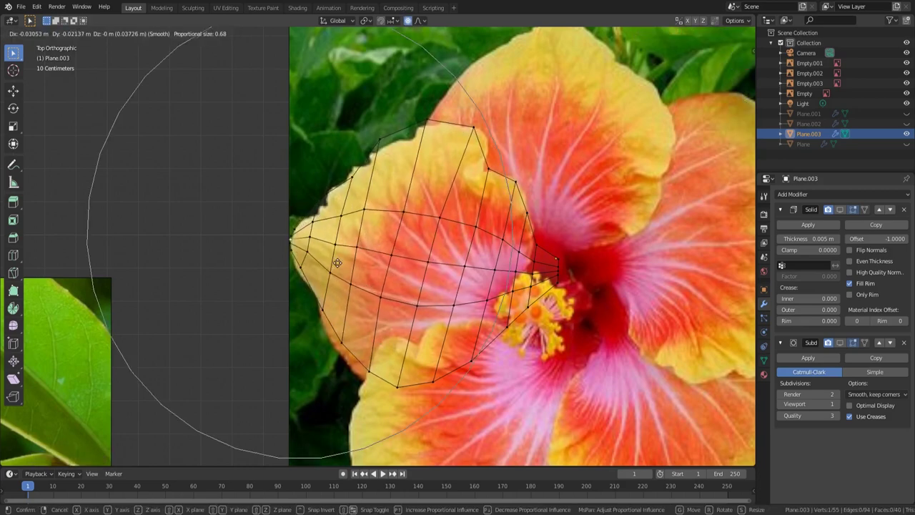
pyautogui.click(357, 330)
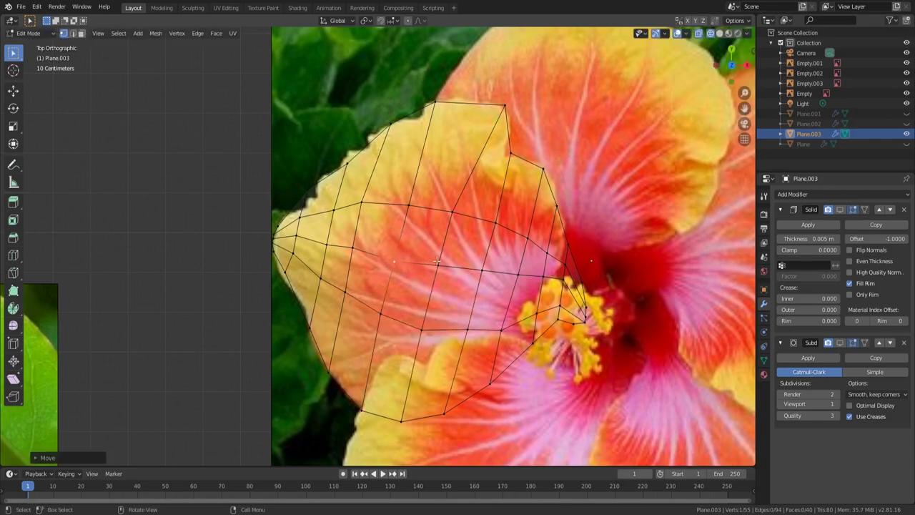
# Raise the fourth petal's middle vertices along Z with Sharp proportional falloff, then return to Object Mode
pyautogui.press('z')
pyautogui.moveTo(481, 156)
pyautogui.mouseDown(button='middle')
pyautogui.moveTo(377, 277)
pyautogui.moveTo(429, 215)
pyautogui.mouseUp(button='middle')
pyautogui.click(408, 20)
pyautogui.click(419, 20)
pyautogui.click(428, 108)
pyautogui.press('g')
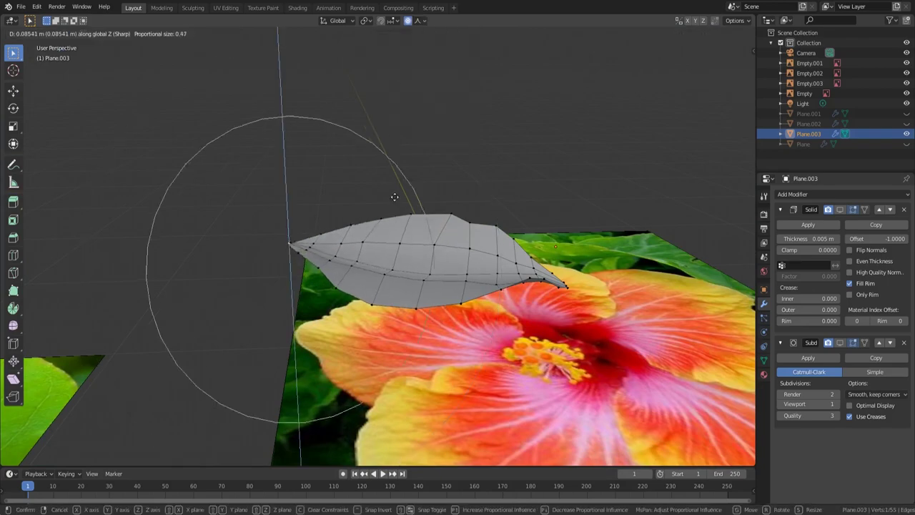
pyautogui.click(406, 186)
pyautogui.press('Tab')
pyautogui.moveTo(406, 186)
pyautogui.mouseDown(button='middle')
pyautogui.moveTo(399, 274)
pyautogui.moveTo(434, 305)
pyautogui.moveTo(467, 301)
pyautogui.mouseUp(button='middle')
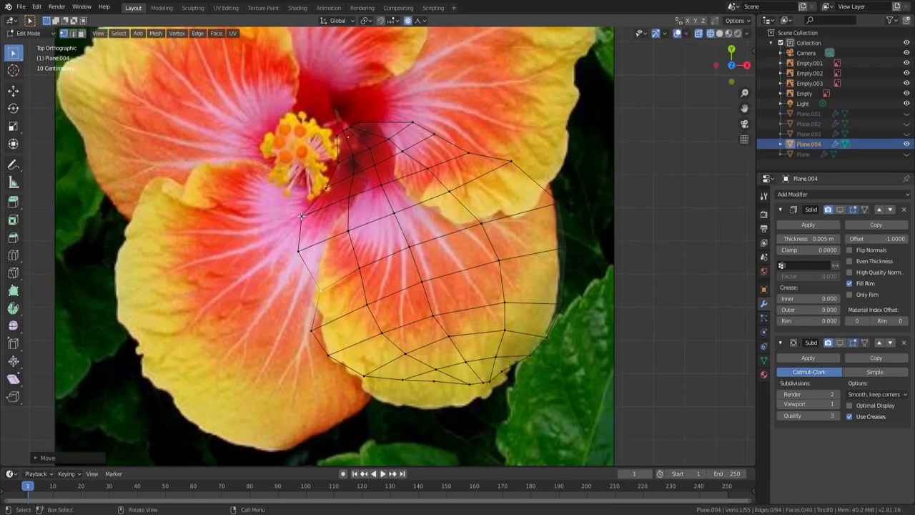
# Move the fifth petal's vertices, including the bottom and bottom-right ones, onto the lower-right petal outline
pyautogui.press('g')
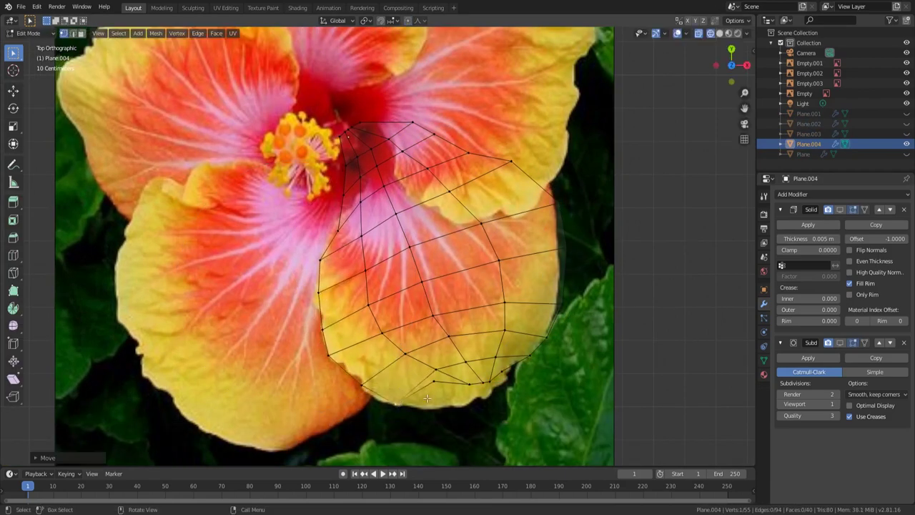
pyautogui.press('g')
pyautogui.press('g')
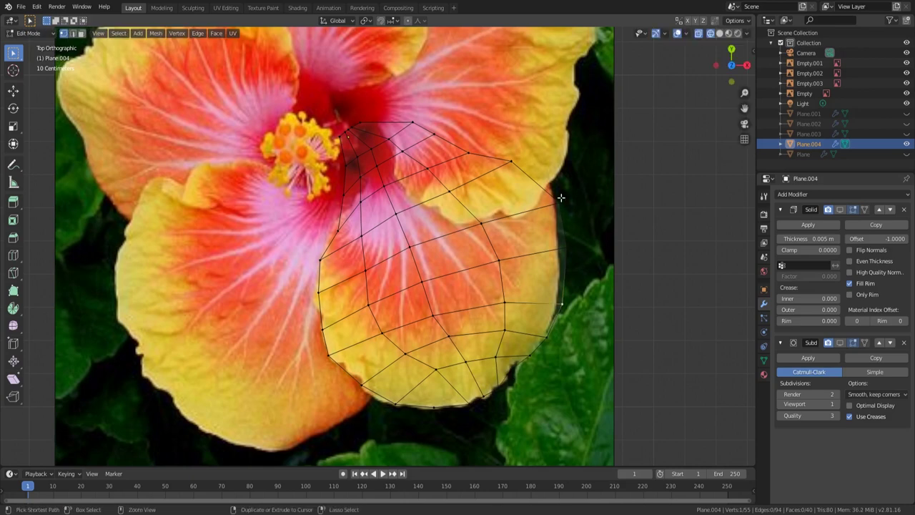
pyautogui.press('g')
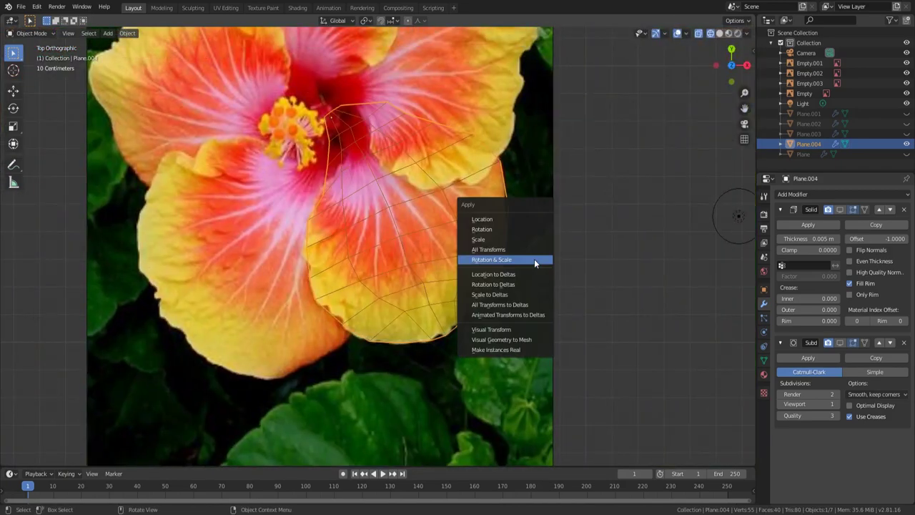
# Apply the petal's transforms and lift it along Z with proportional editing into a curved fifth petal
pyautogui.click(534, 259)
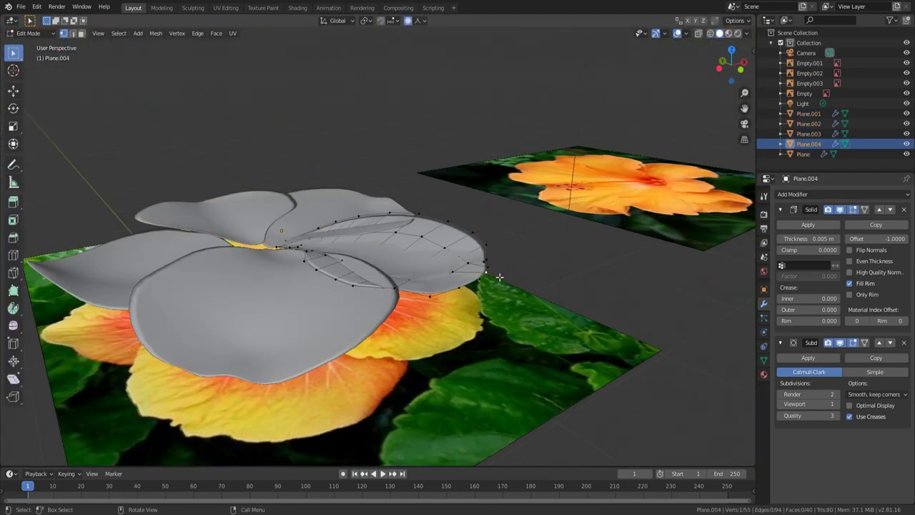
pyautogui.press('g')
pyautogui.press('z')
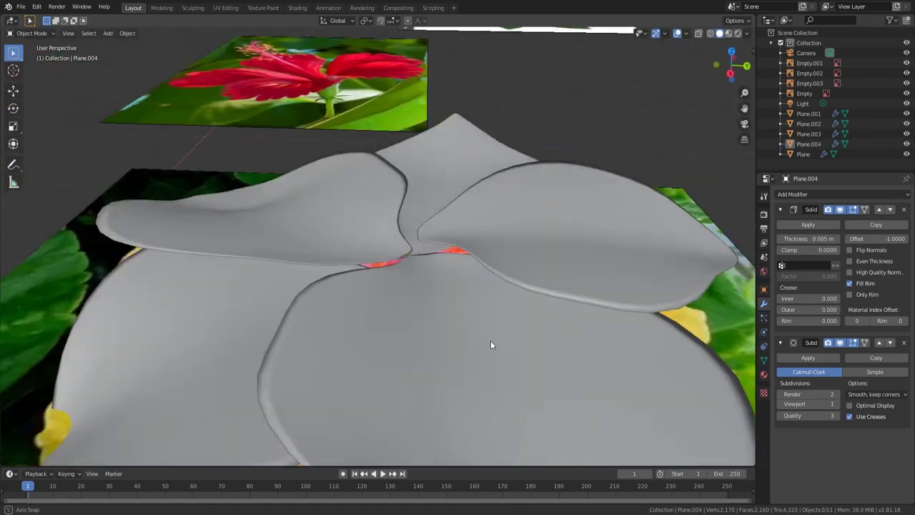
pyautogui.scroll(-6, 490, 344)
pyautogui.moveTo(264, 305)
pyautogui.mouseDown(button='middle')
pyautogui.moveTo(322, 301)
pyautogui.moveTo(319, 318)
pyautogui.mouseUp(button='middle')
pyautogui.scroll(5, 367, 289)
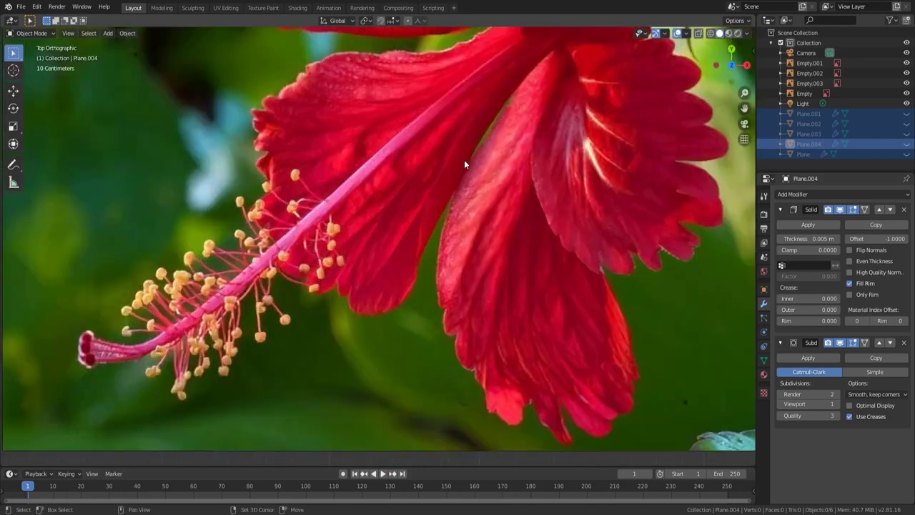
pyautogui.scroll(-1, 464, 164)
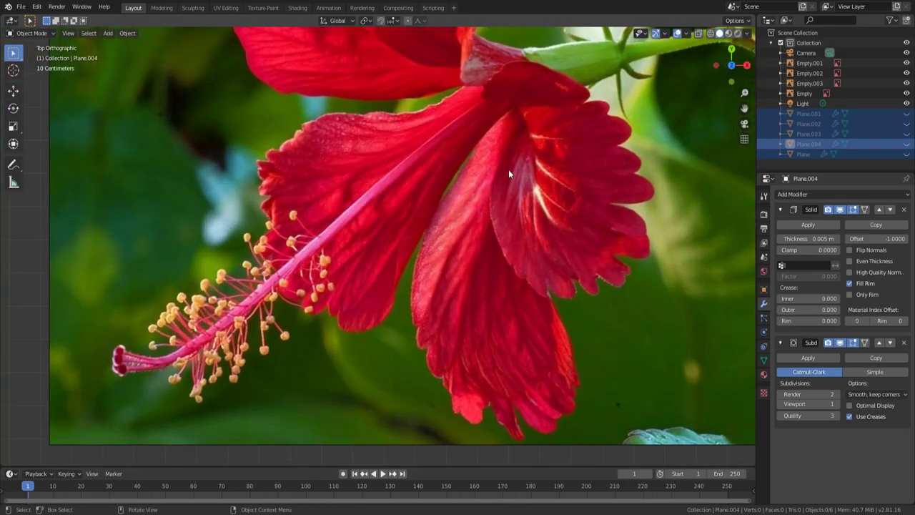
# Add a path curve and bend it along the red hibiscus's stamen column
pyautogui.hotkey('shift', 'a')
pyautogui.click(552, 227)
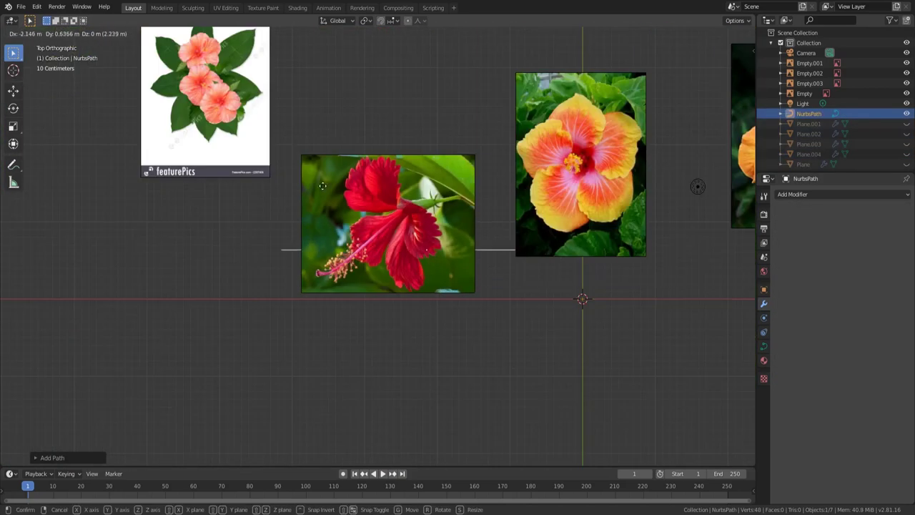
pyautogui.press('g')
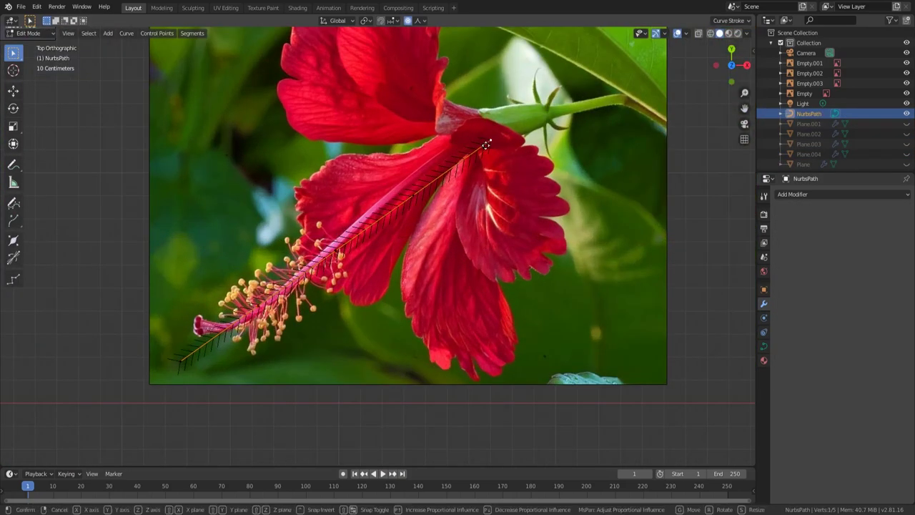
pyautogui.click(264, 334)
pyautogui.scroll(3, 118, 343)
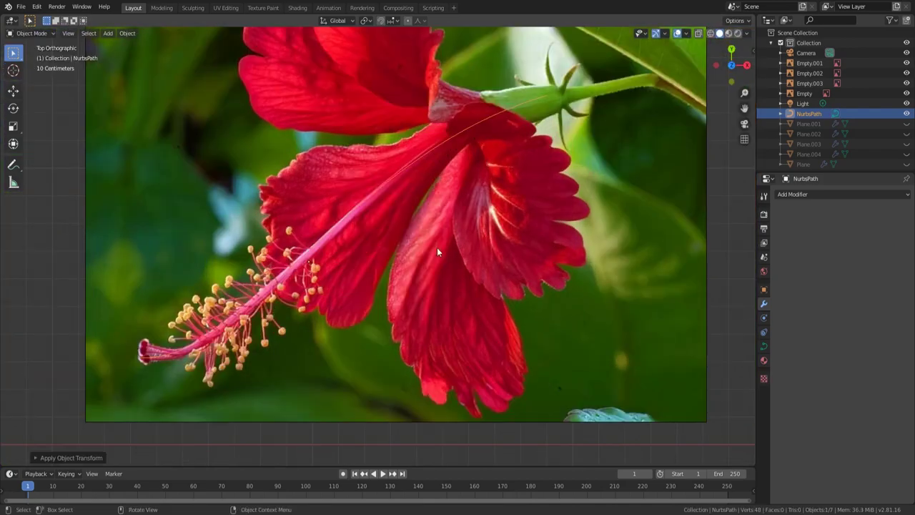
# Give the path a 0.038 m bevel depth and convert the tube to a mesh
pyautogui.click(763, 346)
pyautogui.click(793, 369)
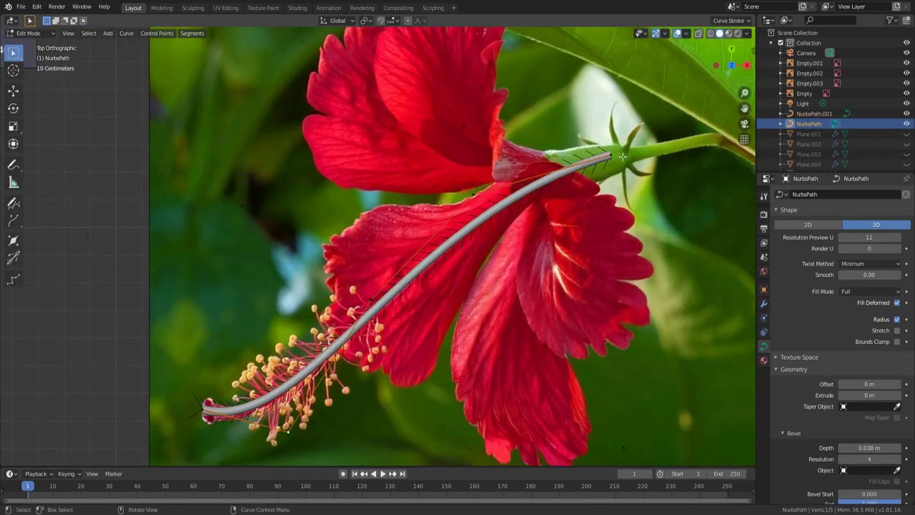
pyautogui.press('Tab')
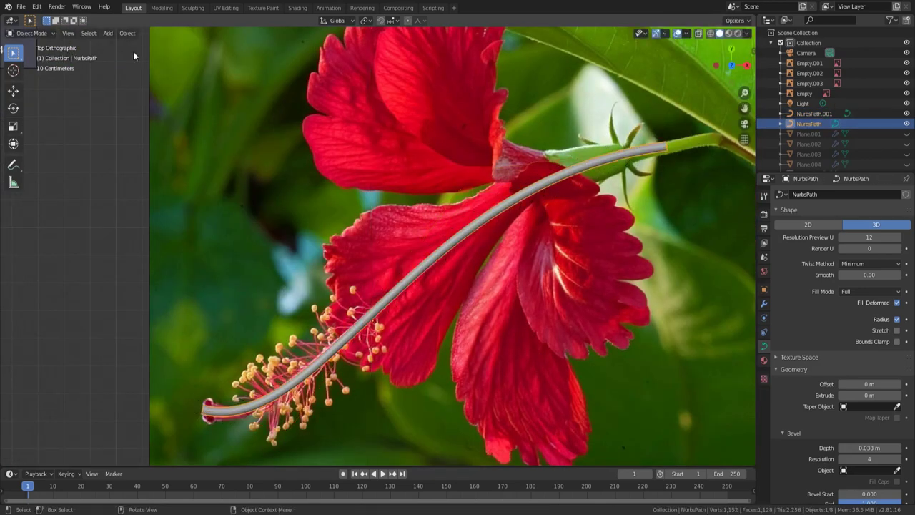
pyautogui.click(127, 33)
pyautogui.click(235, 320)
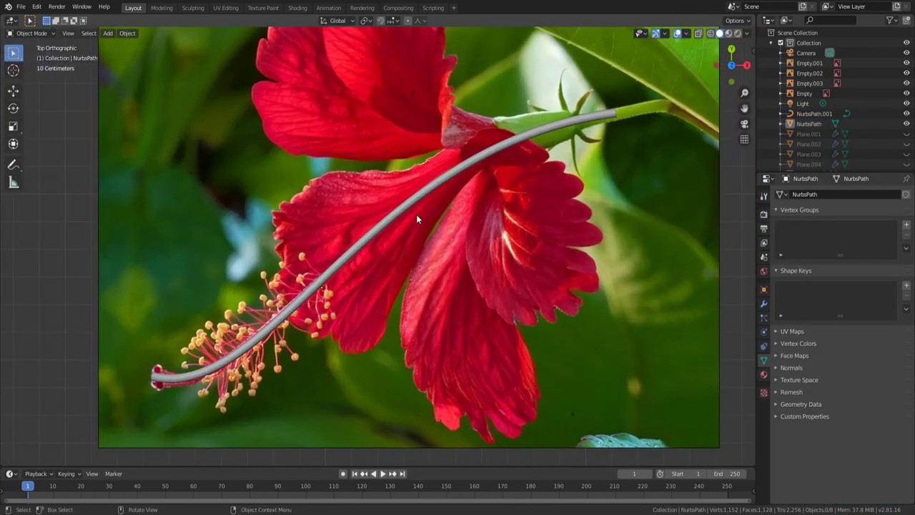
# Add a cylinder for the calyx, shrink it, and move it to the stem base
pyautogui.scroll(5, 326, 295)
pyautogui.hotkey('shift', 'a')
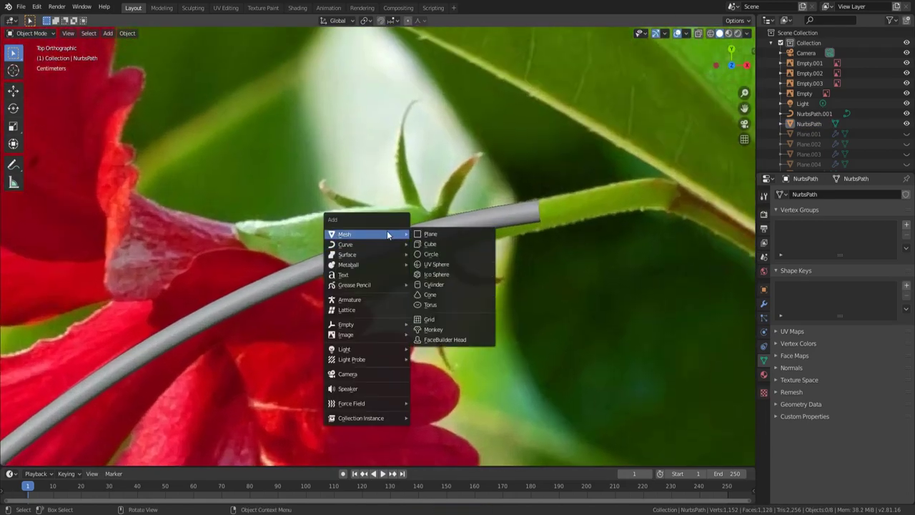
pyautogui.click(441, 284)
pyautogui.press('s')
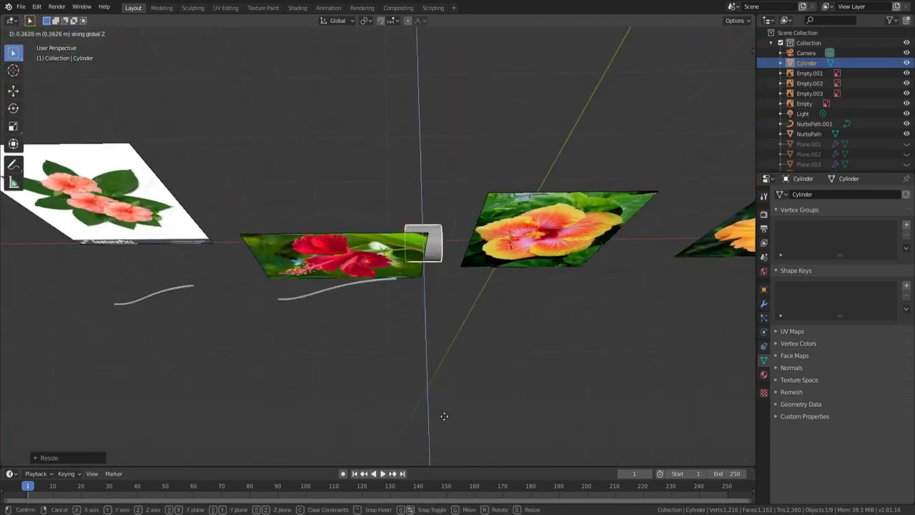
pyautogui.press('g')
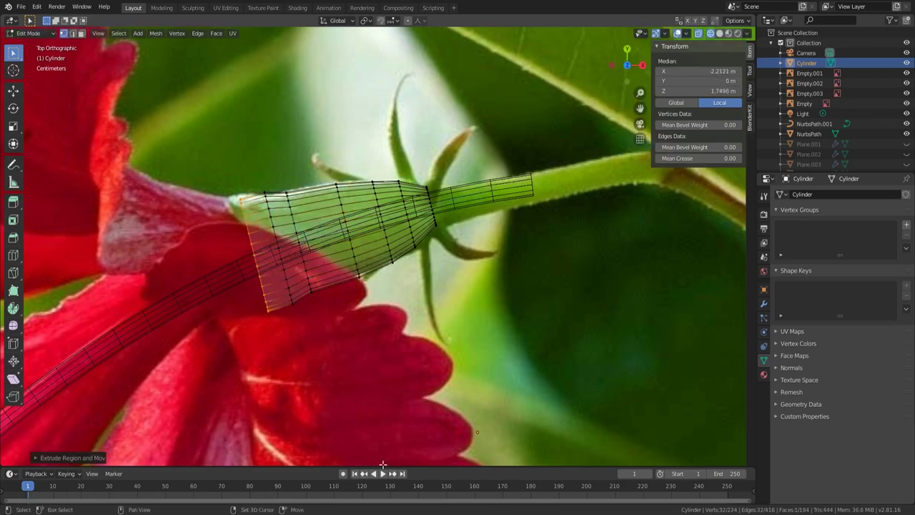
# Delete the cylinder's end caps with Only Edges & Faces to leave an open cone
pyautogui.moveTo(366, 304); pyautogui.dragTo(347, 276, button='middle')
pyautogui.hotkey('alt', 'z')
pyautogui.press('x')
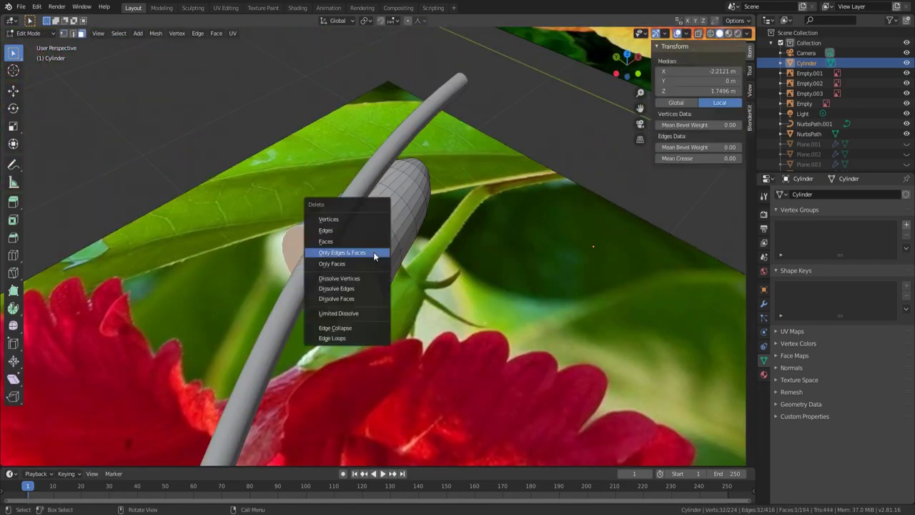
pyautogui.click(388, 249)
pyautogui.press('Tab')
# Add a Solidify modifier to the calyx, entering a wall thickness of 0.01
pyautogui.click(842, 194)
pyautogui.click(715, 383)
pyautogui.doubleClick(787, 238)
pyautogui.write('0.01')
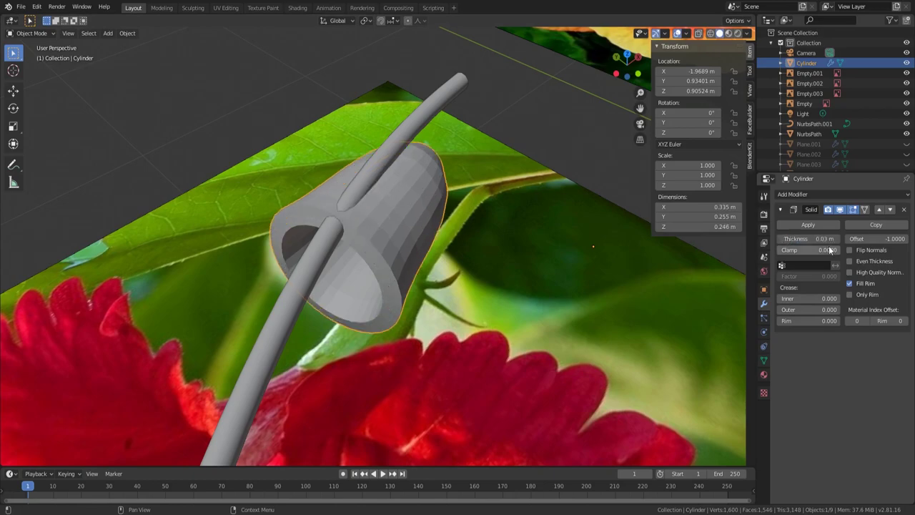
pyautogui.press('Return')
# In a see-through top view, start the first sepal by extruding points from the calyx edge
pyautogui.moveTo(434, 242); pyautogui.dragTo(299, 273, button='middle')
pyautogui.press('Tab')
pyautogui.press('KP_7')
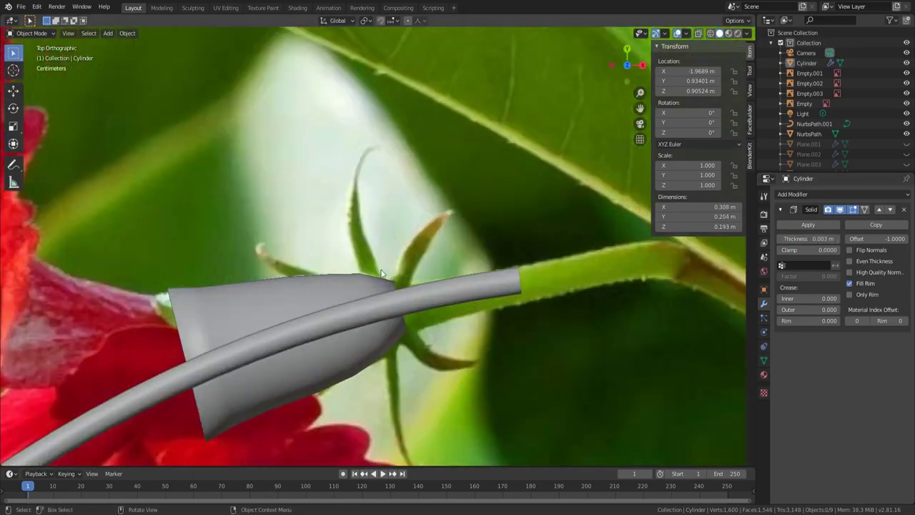
pyautogui.hotkey('alt', 'z')
pyautogui.press('Tab')
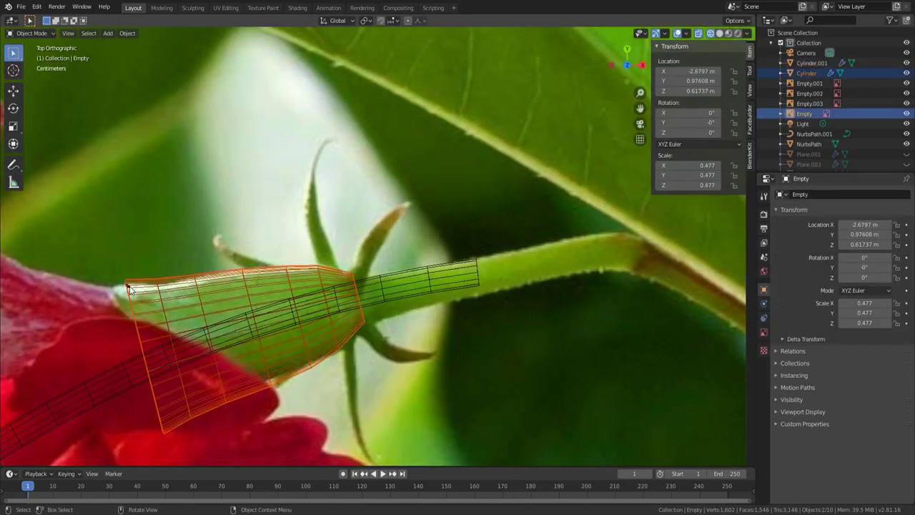
pyautogui.click(812, 63)
pyautogui.press('Tab')
pyautogui.hotkey('alt', 'z')
pyautogui.press('e')
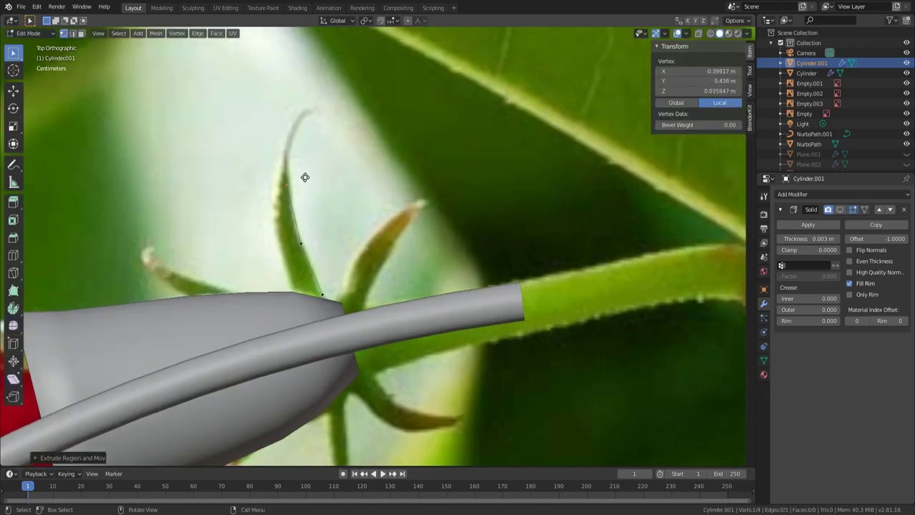
pyautogui.click(338, 103)
pyautogui.scroll(1, 338, 104)
pyautogui.keyDown('shift'); pyautogui.moveTo(338, 103); pyautogui.dragTo(359, 126, button='middle'); pyautogui.keyUp('shift')
# Finish tracing the sepal outline up to its tip point
pyautogui.click(351, 128)
pyautogui.hotkey('alt', 'z')
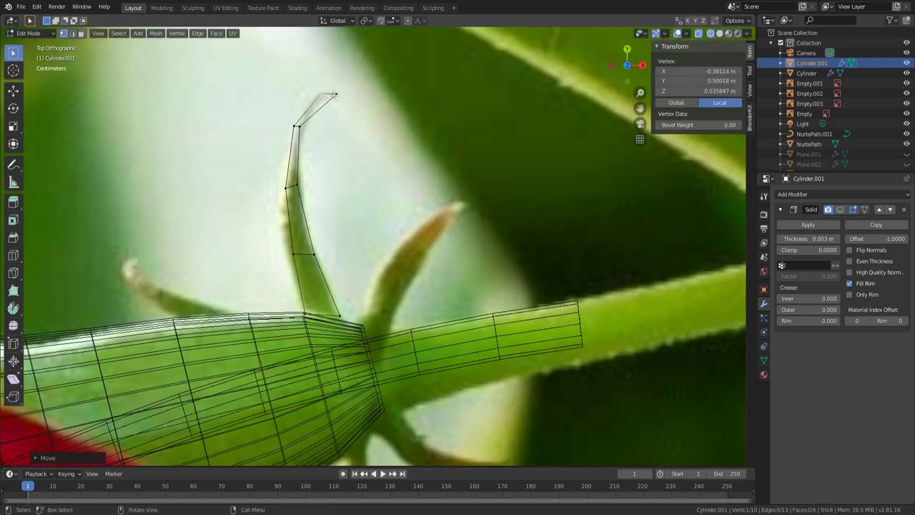
pyautogui.click(323, 105)
pyautogui.press('Tab')
pyautogui.hotkey('alt', 'z')
pyautogui.moveTo(323, 105); pyautogui.dragTo(322, 283, button='middle')
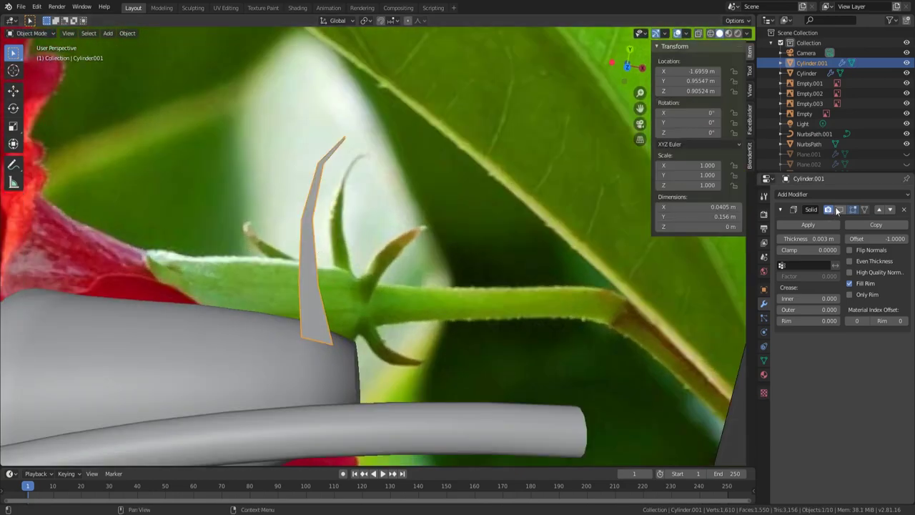
# Apply the sepal's object transforms and add a Solidify modifier to thicken it
pyautogui.rightClick(323, 283)
pyautogui.click(379, 329)
pyautogui.moveTo(317, 206)
pyautogui.mouseDown(button='middle')
pyautogui.moveTo(345, 214)
pyautogui.moveTo(293, 238)
pyautogui.moveTo(387, 264)
pyautogui.mouseUp(button='middle')
pyautogui.click(804, 193)
pyautogui.click(720, 350)
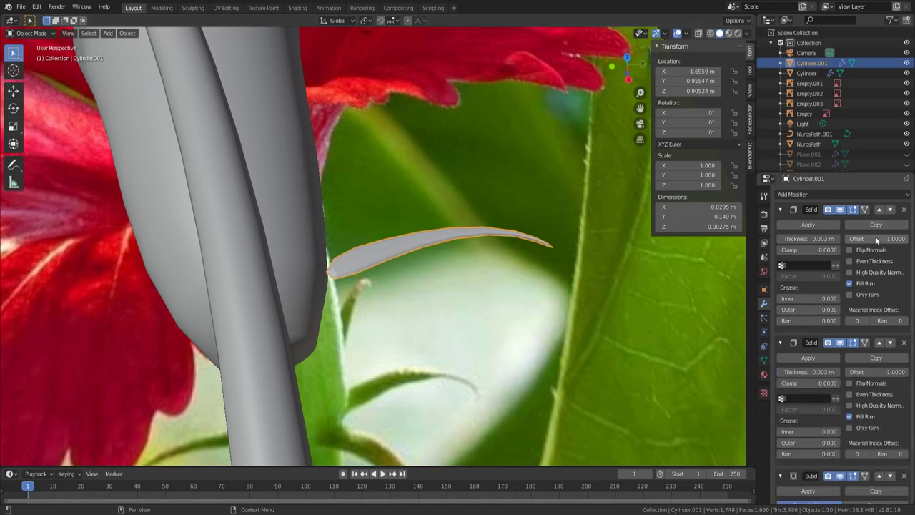
pyautogui.moveTo(521, 236)
pyautogui.mouseDown(button='middle')
pyautogui.moveTo(533, 314)
pyautogui.moveTo(390, 233)
pyautogui.moveTo(498, 328)
pyautogui.mouseUp(button='middle')
# In Edit Mode, taper the sepal strip's end by scaling along Z
pyautogui.press('Tab')
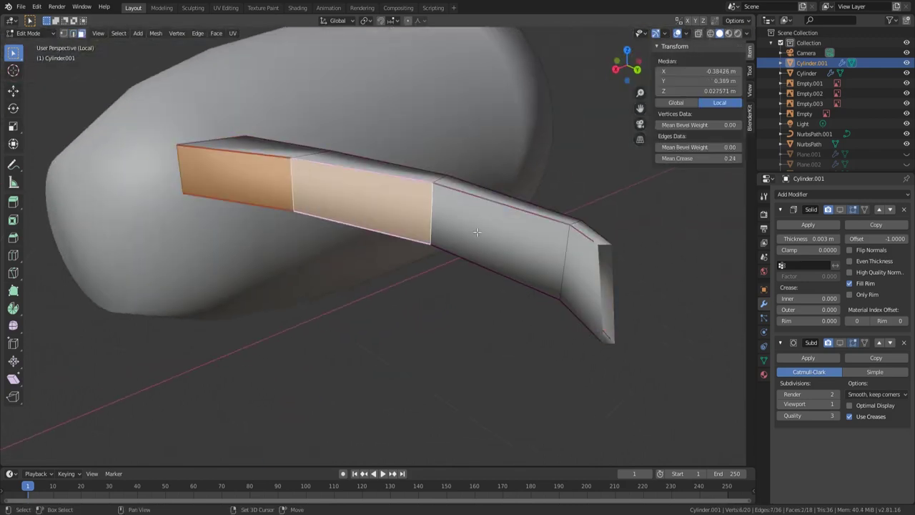
pyautogui.moveTo(477, 232); pyautogui.dragTo(534, 302, button='middle')
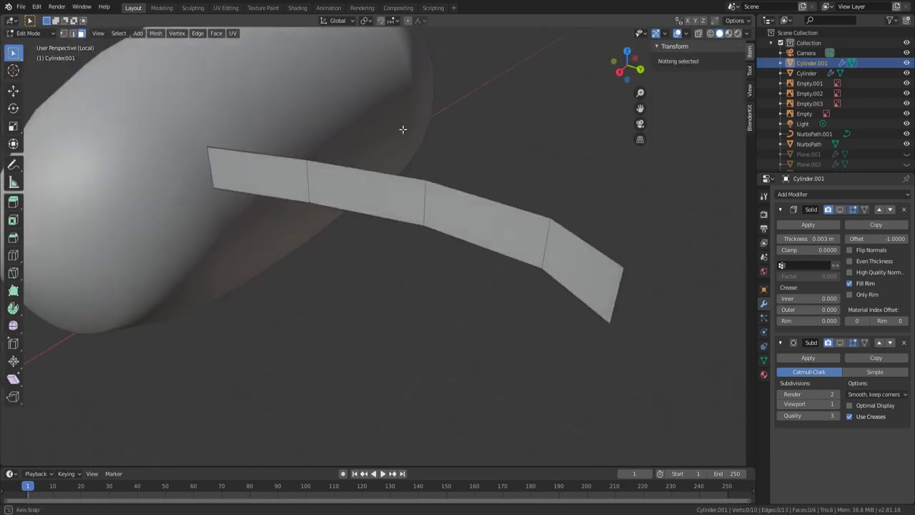
pyautogui.press('s')
pyautogui.press('z')
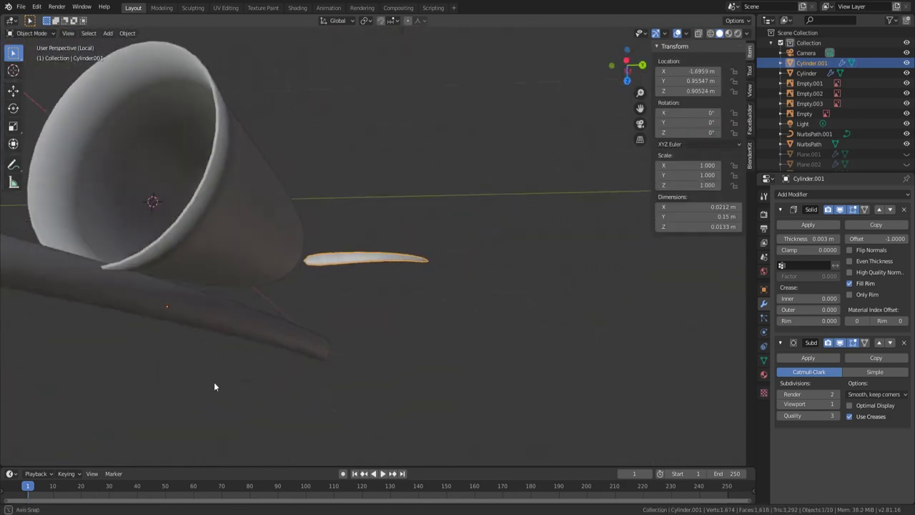
# Rotate the sepal 90 degrees around Y
pyautogui.write('90')
pyautogui.press('Return')
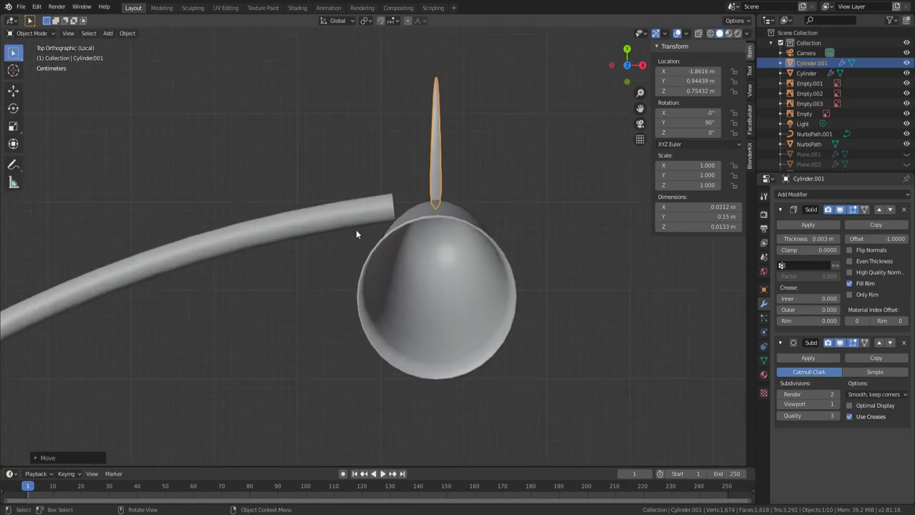
pyautogui.press('Tab')
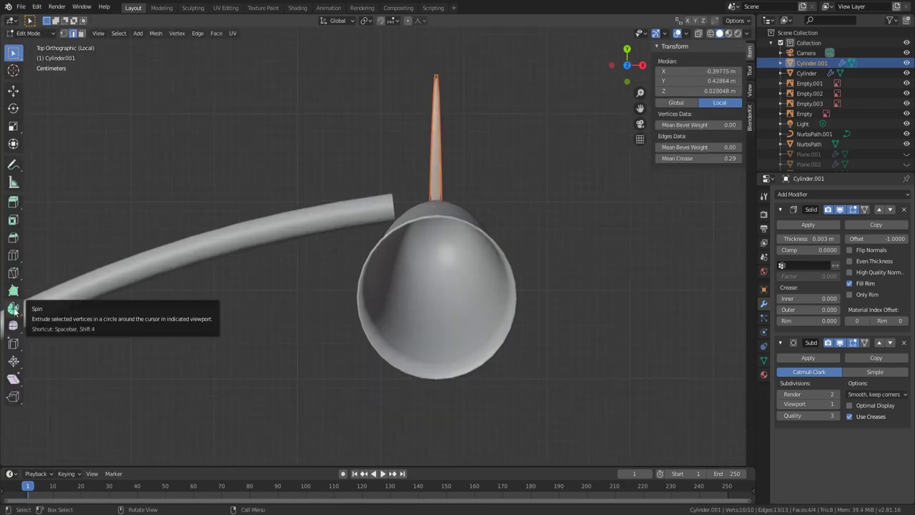
# Rotate the calyx cone into place and select all of its geometry
pyautogui.press('Tab')
pyautogui.click(433, 278)
pyautogui.press('r')
pyautogui.click(622, 228)
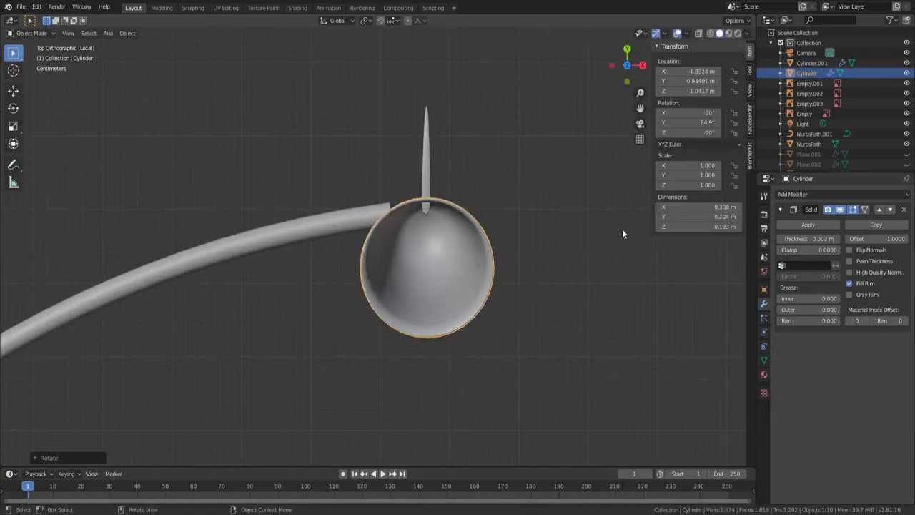
pyautogui.press('Tab')
pyautogui.press('a')
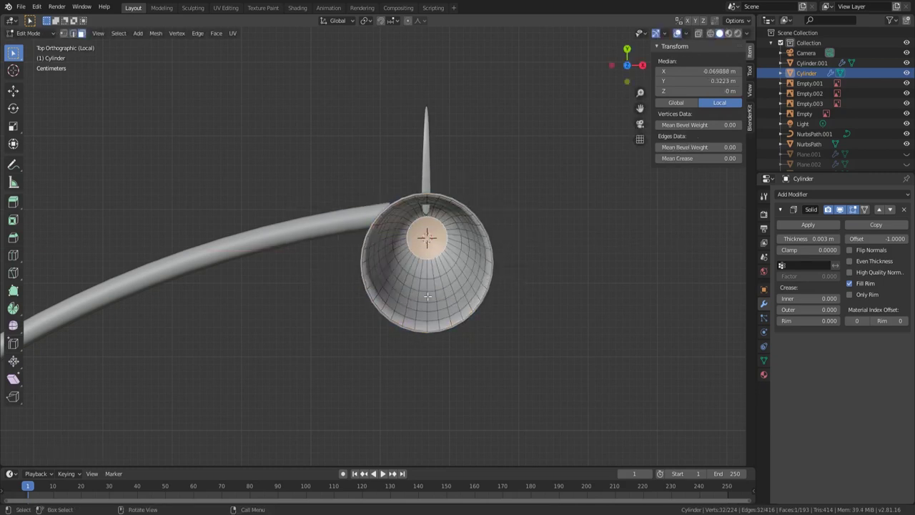
pyautogui.press('Tab')
# Duplicate the sepal and repeat rotated copies around the calyx
pyautogui.click(429, 173)
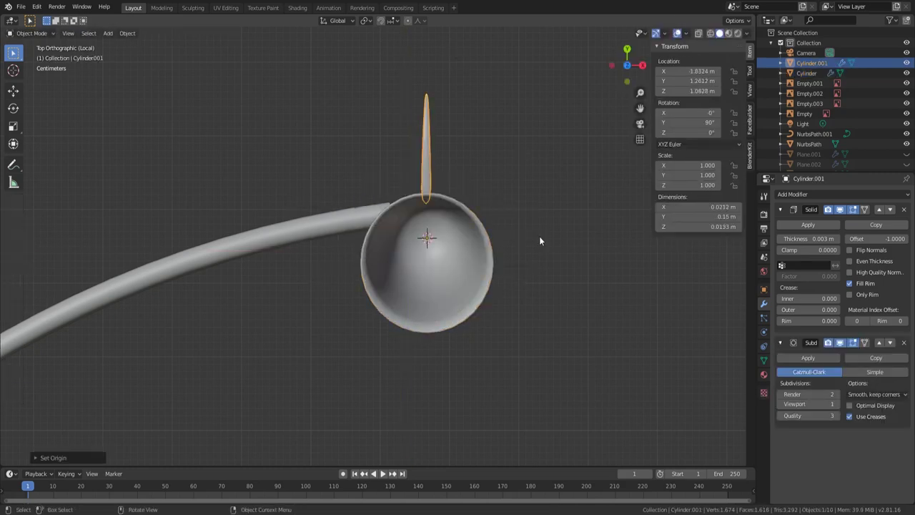
pyautogui.hotkey('shift', 'd')
pyautogui.rightClick(444, 195)
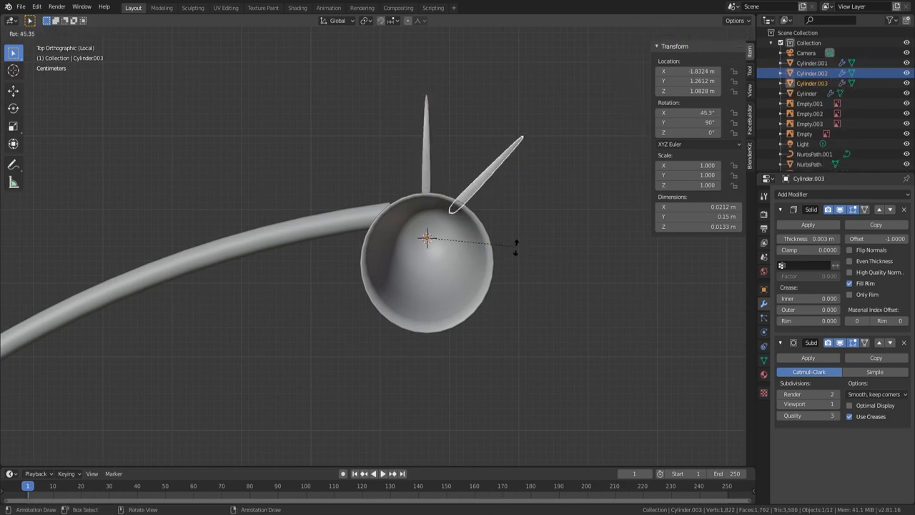
pyautogui.hotkey('shift', 'r')
pyautogui.hotkey('shift', 'r')
pyautogui.hotkey('shift', 'r')
pyautogui.moveTo(522, 248); pyautogui.dragTo(461, 330, button='middle')
pyautogui.press('KP_7')
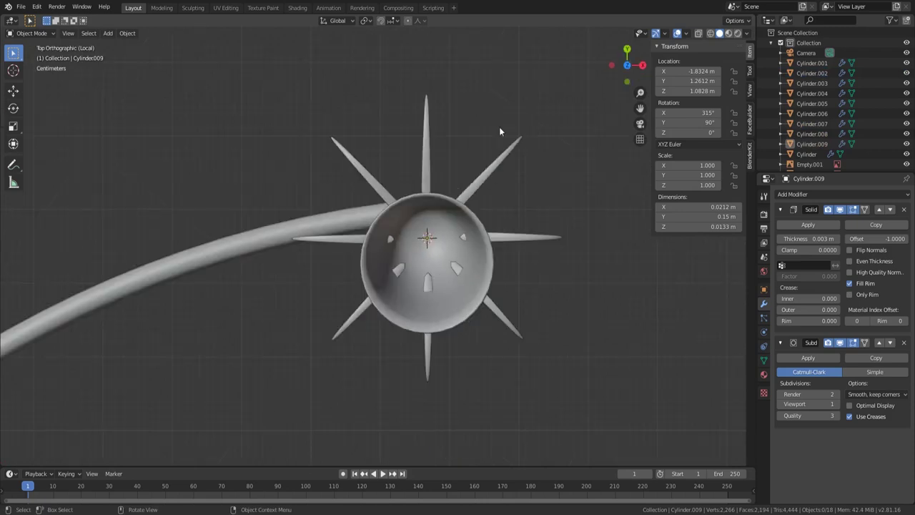
# Undo the surplus copies, delete the extra sepal spike, and start rotating the next spike
pyautogui.hotkey('ctrl', 'z')
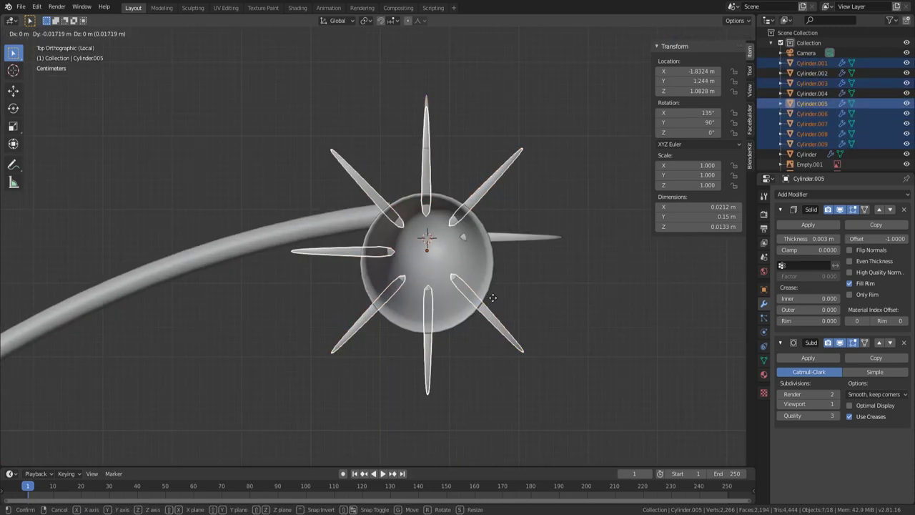
pyautogui.hotkey('ctrl', 'z')
pyautogui.hotkey('ctrl', 'z')
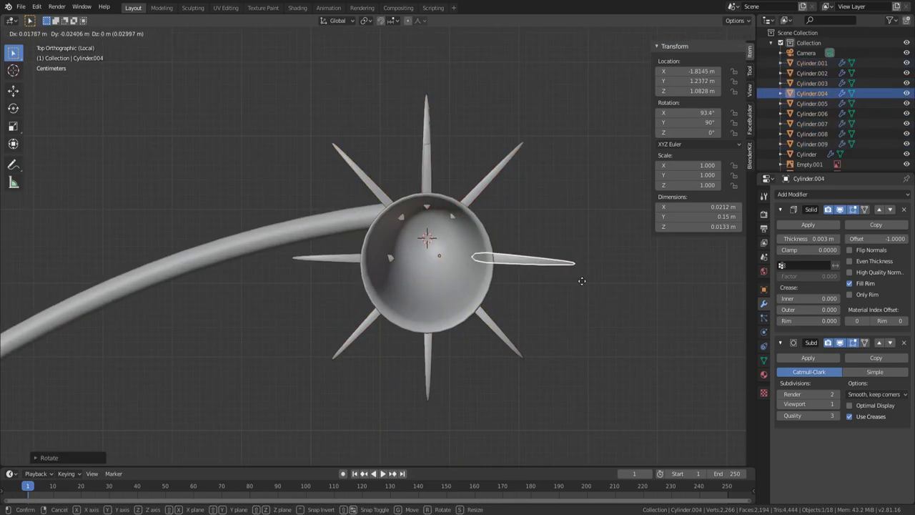
pyautogui.press('Delete')
pyautogui.click(343, 258)
pyautogui.press('r')
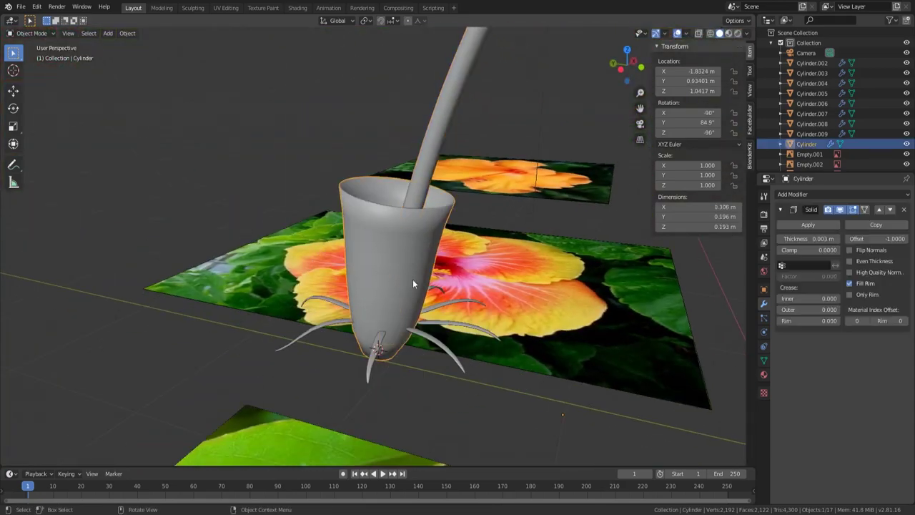
# Snap the calyx cup to the stem base, raise it, and shrink it
pyautogui.hotkey('shift', 's')
pyautogui.click(452, 307)
pyautogui.press('g')
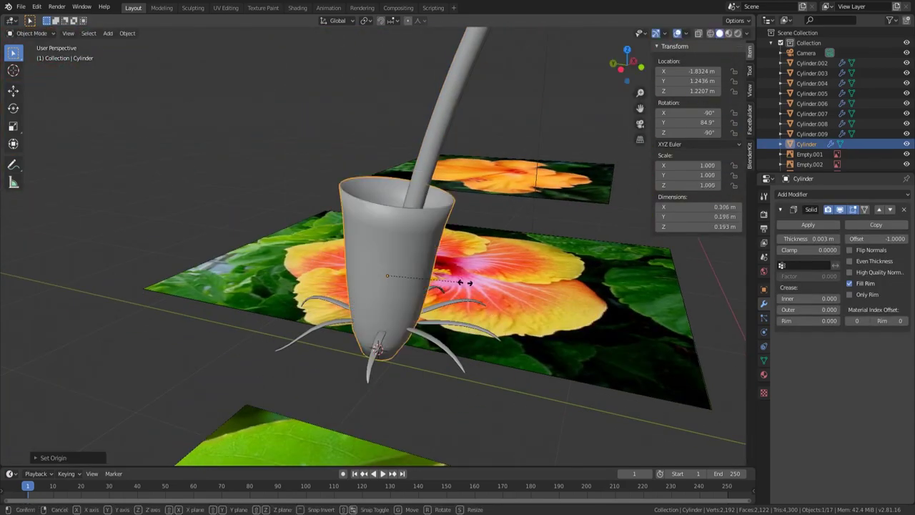
pyautogui.moveTo(472, 278); pyautogui.dragTo(464, 261, button='middle')
pyautogui.press('s')
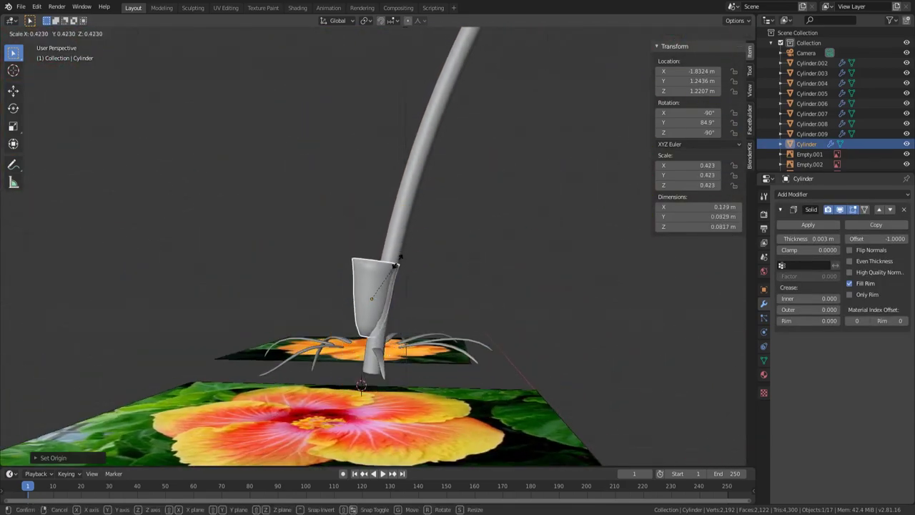
pyautogui.click(398, 265)
# From a side view, narrow the cup's top rim with proportional editing
pyautogui.press('Tab')
pyautogui.moveTo(397, 265)
pyautogui.mouseDown(button='middle')
pyautogui.moveTo(373, 250)
pyautogui.moveTo(525, 288)
pyautogui.mouseUp(button='middle')
pyautogui.press('Escape')
pyautogui.press('KP_1')
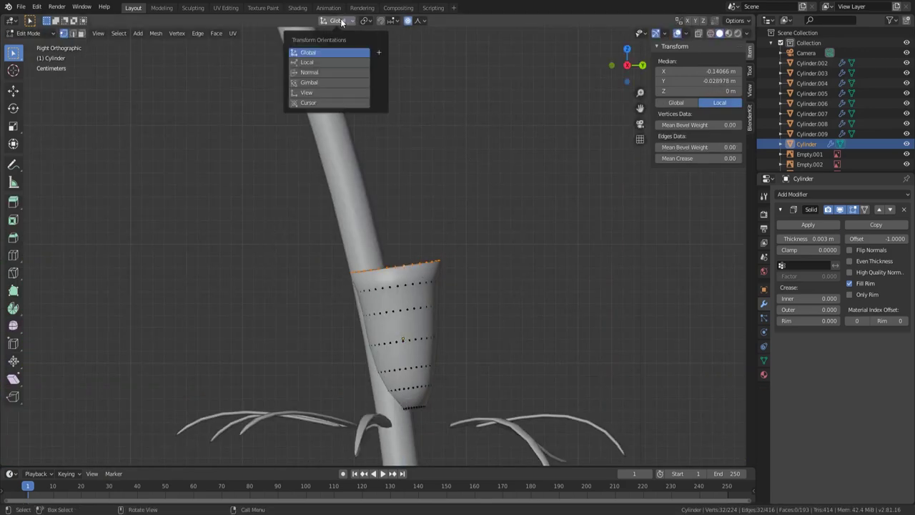
pyautogui.press('KP_3')
pyautogui.press('g')
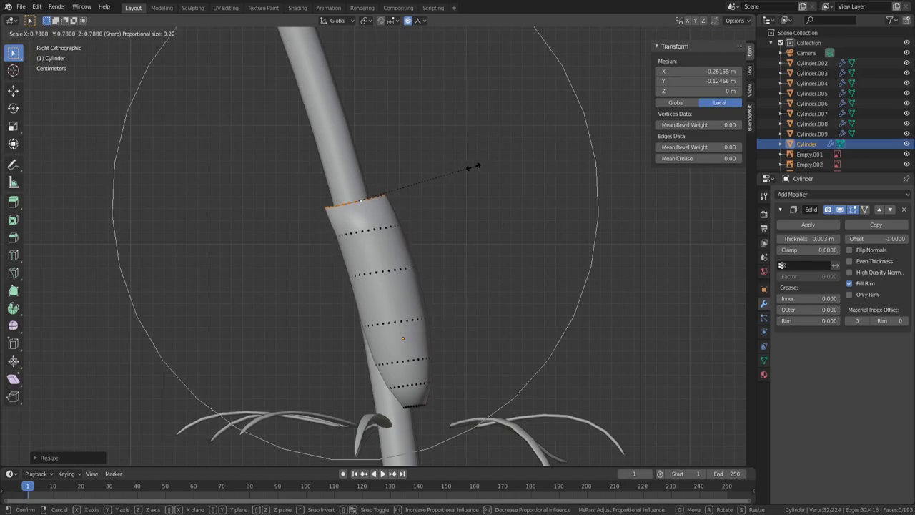
pyautogui.click(473, 167)
pyautogui.moveTo(473, 166)
pyautogui.mouseDown(button='middle')
pyautogui.moveTo(435, 336)
pyautogui.moveTo(401, 307)
pyautogui.mouseUp(button='middle')
# Select the cup's bottom edge loop and move it into position
pyautogui.keyDown('alt'); pyautogui.click(363, 348); pyautogui.keyUp('alt')
pyautogui.press('g')
pyautogui.moveTo(364, 347)
pyautogui.mouseDown(button='middle')
pyautogui.moveTo(407, 343)
pyautogui.moveTo(354, 314)
pyautogui.moveTo(367, 321)
pyautogui.mouseUp(button='middle')
pyautogui.click(416, 351)
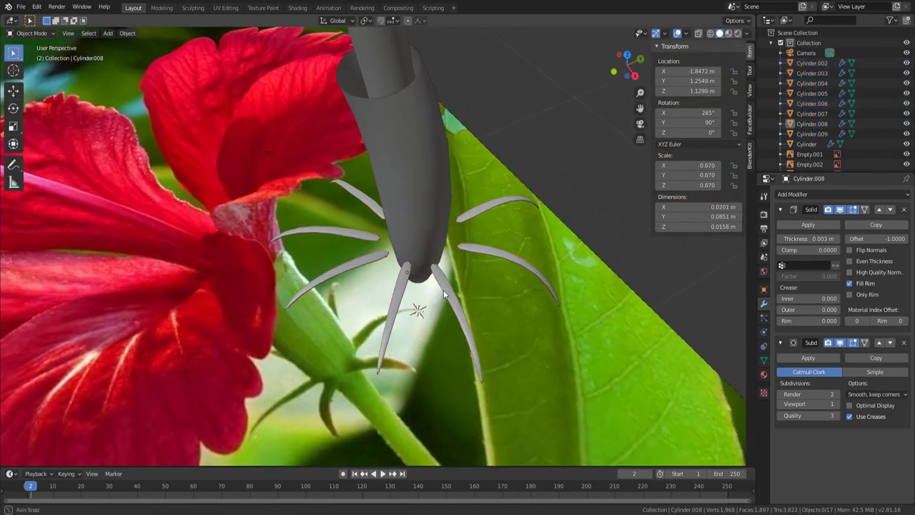
# Select a sepal spike and move it upward
pyautogui.click(399, 300)
pyautogui.press('g')
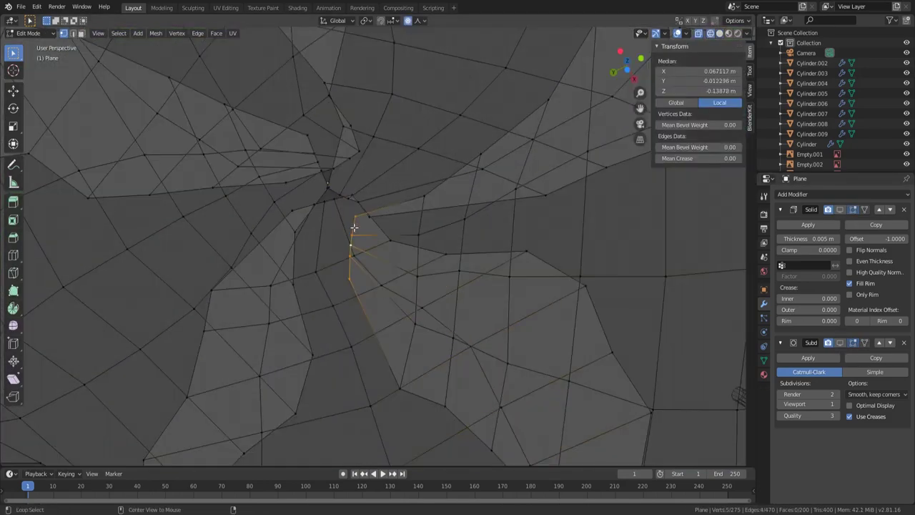
pyautogui.scroll(-3, 357, 168)
pyautogui.scroll(-3, 355, 147)
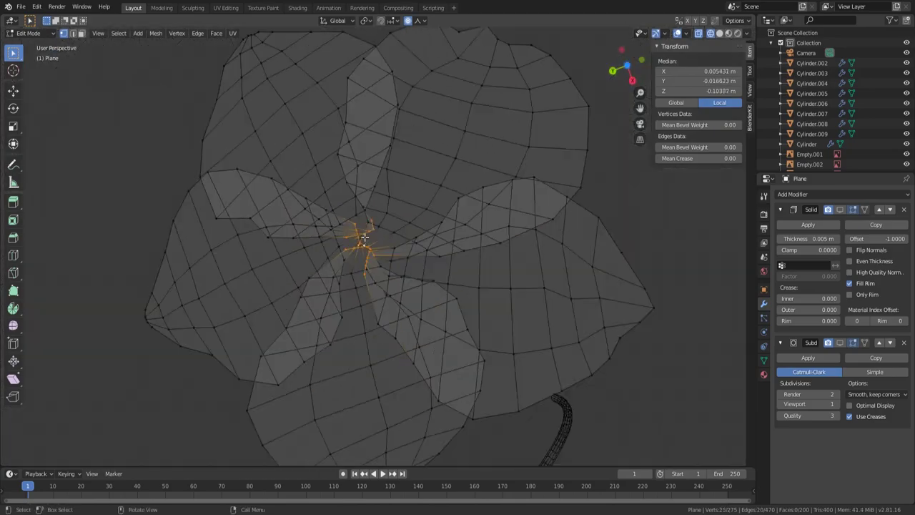
# Sink the petal flower's centre along Z and move the petals down onto the calyx
pyautogui.moveTo(356, 147)
pyautogui.mouseDown(button='middle')
pyautogui.moveTo(554, 330)
pyautogui.moveTo(443, 228)
pyautogui.mouseUp(button='middle')
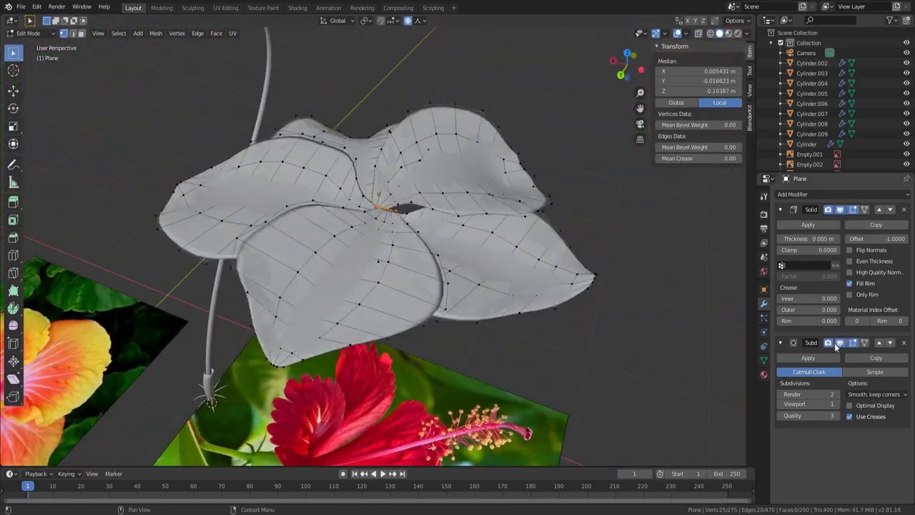
pyautogui.press('g')
pyautogui.press('z')
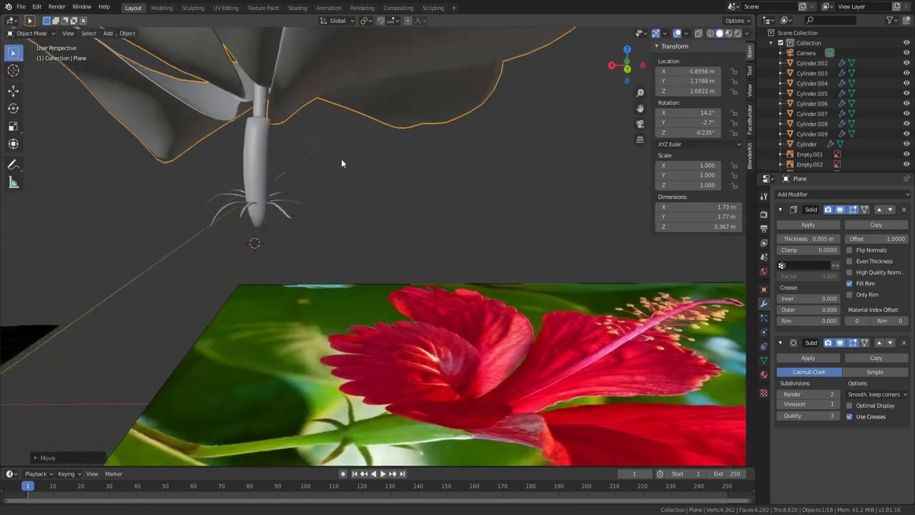
pyautogui.moveTo(379, 186); pyautogui.dragTo(366, 207, button='middle')
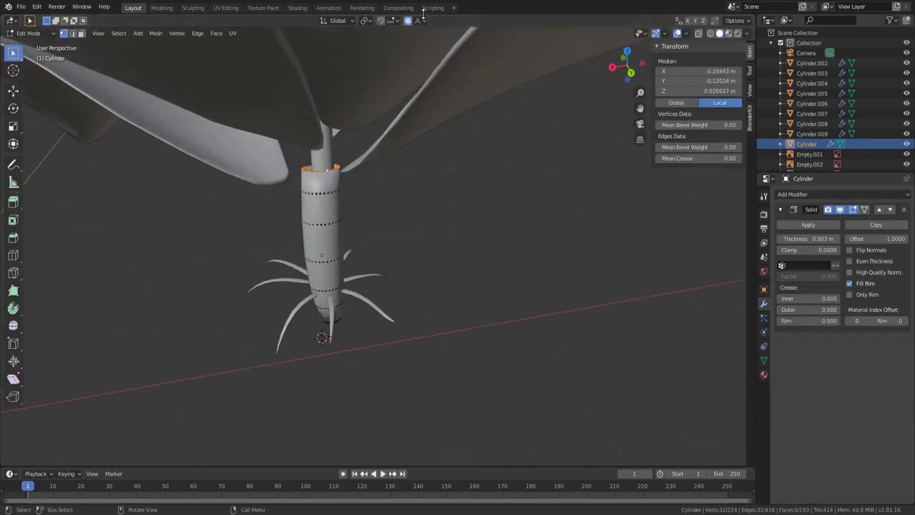
# Flare the calyx's top rim outward with a Sharp proportional falloff, then turn proportional editing off
pyautogui.click(423, 20)
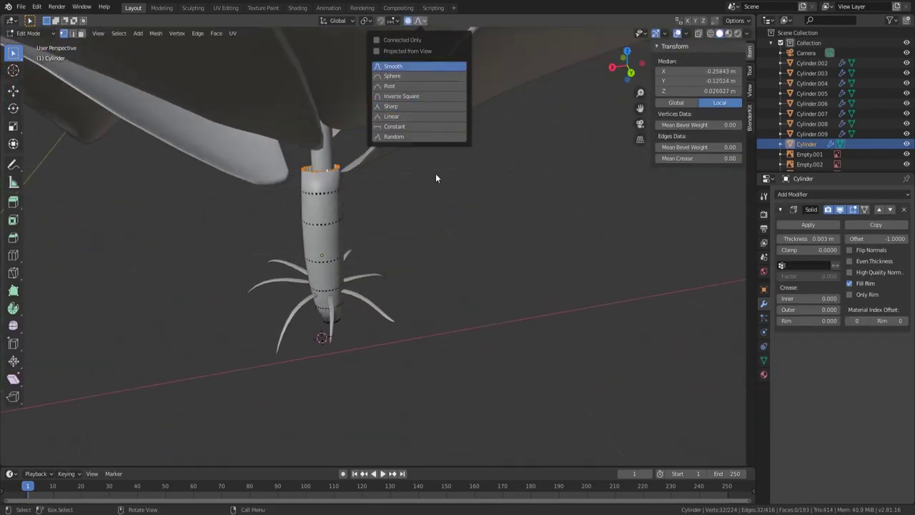
pyautogui.click(443, 66)
pyautogui.press('s')
pyautogui.click(404, 106)
pyautogui.press('s')
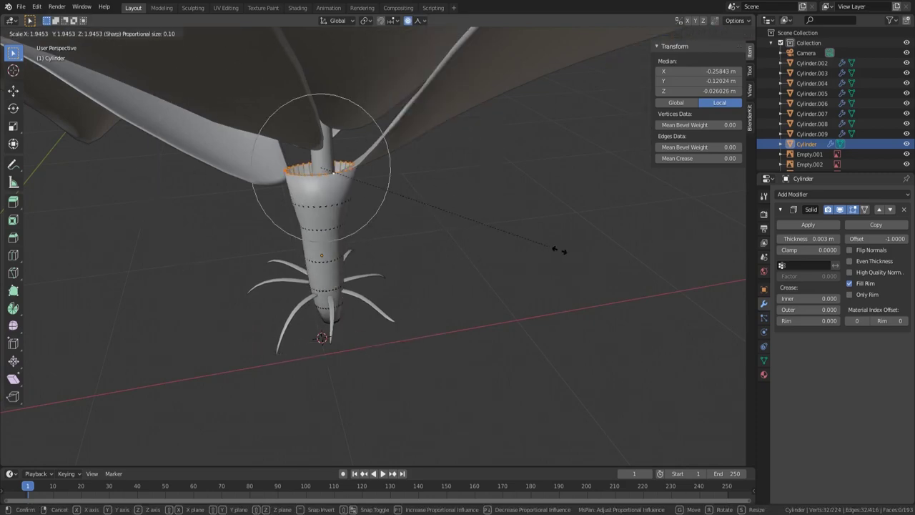
pyautogui.click(722, 269)
pyautogui.moveTo(722, 270); pyautogui.dragTo(415, 243, button='middle')
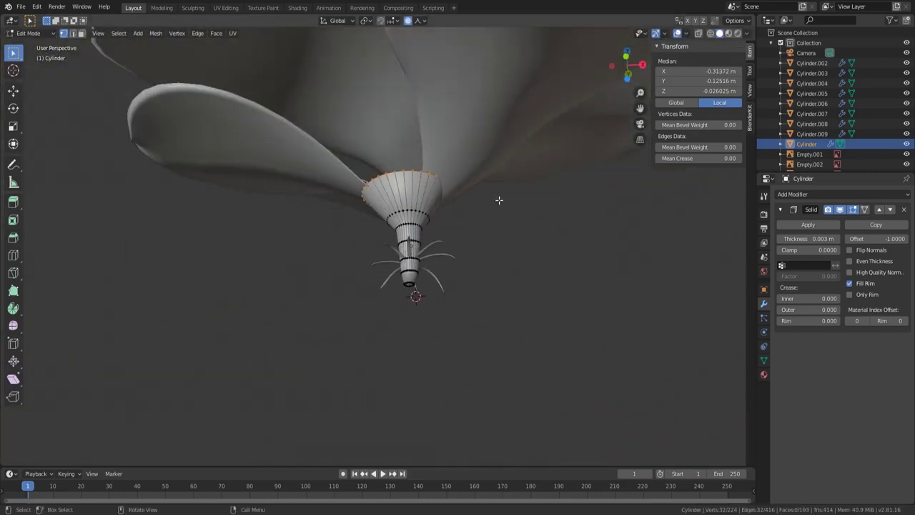
pyautogui.click(512, 201)
pyautogui.moveTo(512, 201); pyautogui.dragTo(426, 222, button='middle')
pyautogui.press('o')
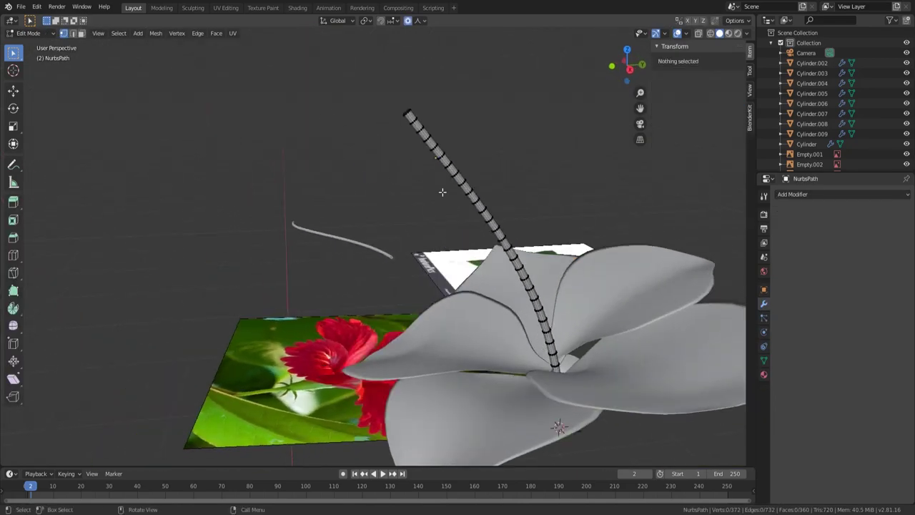
# Bend the stamen column curve with proportional falloff, then add a shrunken cylinder rotated 90° on X
pyautogui.moveTo(429, 163); pyautogui.dragTo(422, 170, button='middle')
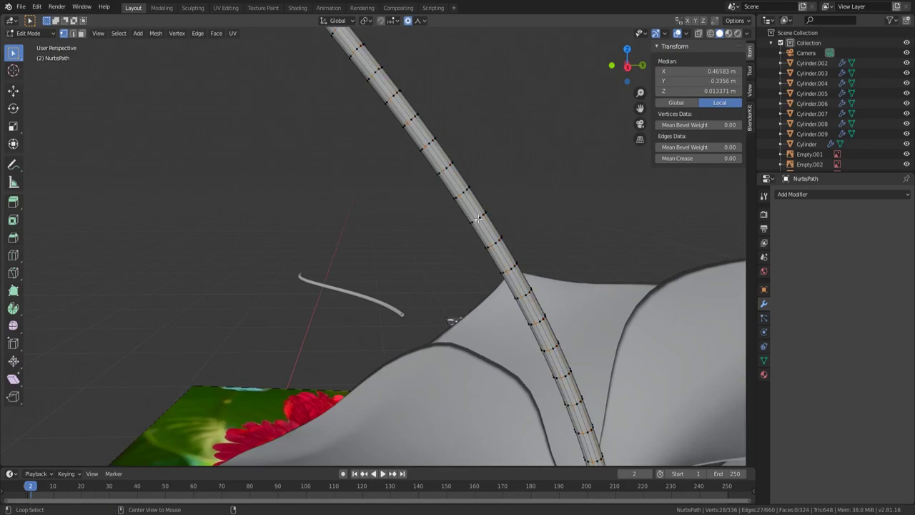
pyautogui.press('g')
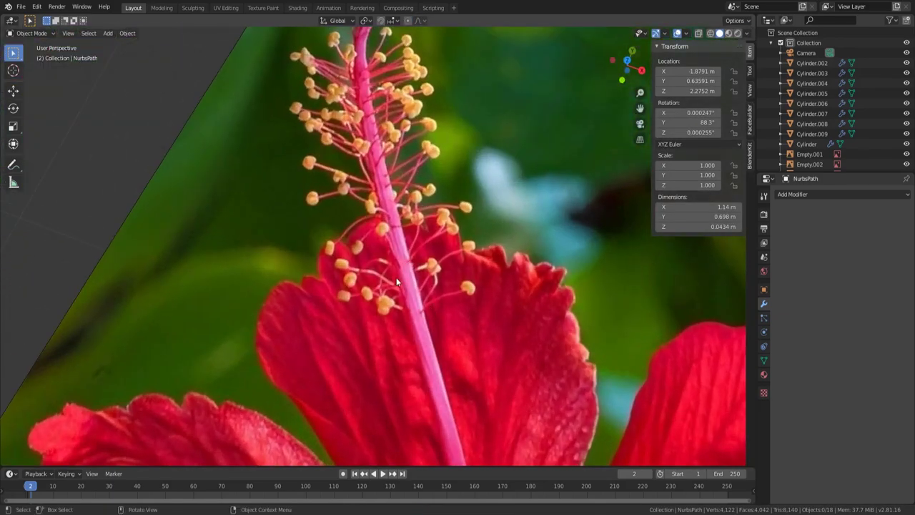
pyautogui.hotkey('shift', 'a')
pyautogui.click(464, 369)
pyautogui.press('s')
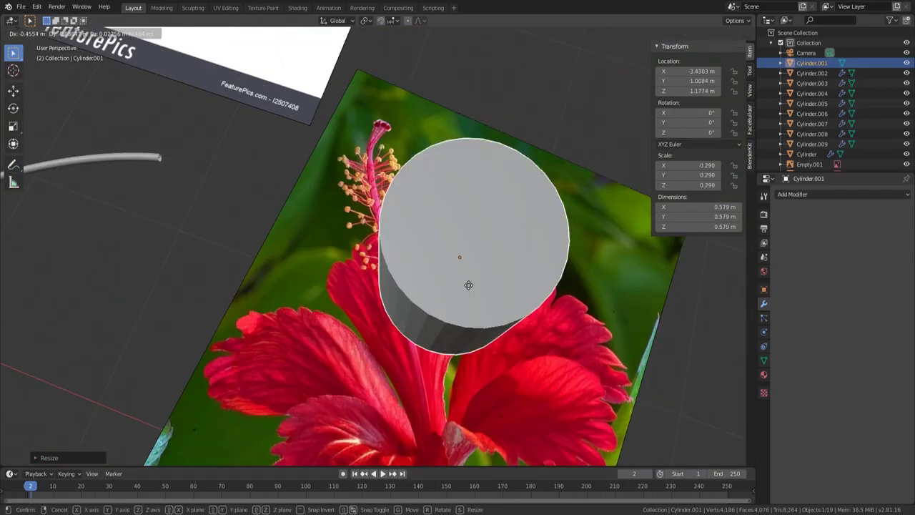
pyautogui.scroll(3, 453, 266)
pyautogui.write('rx90')
pyautogui.press('KP_7')
pyautogui.press('g')
pyautogui.scroll(-3, 458, 230)
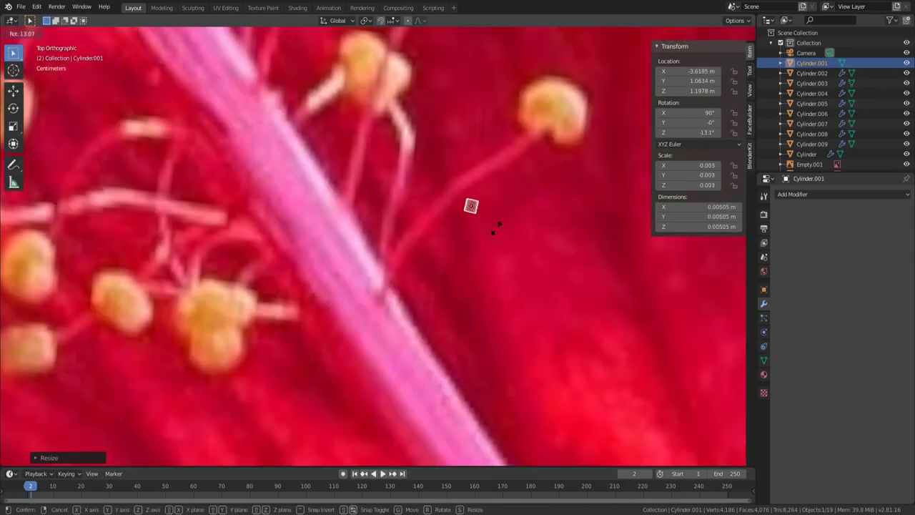
# Shape the cylinder's mesh into a thin curved filament
pyautogui.press('Tab')
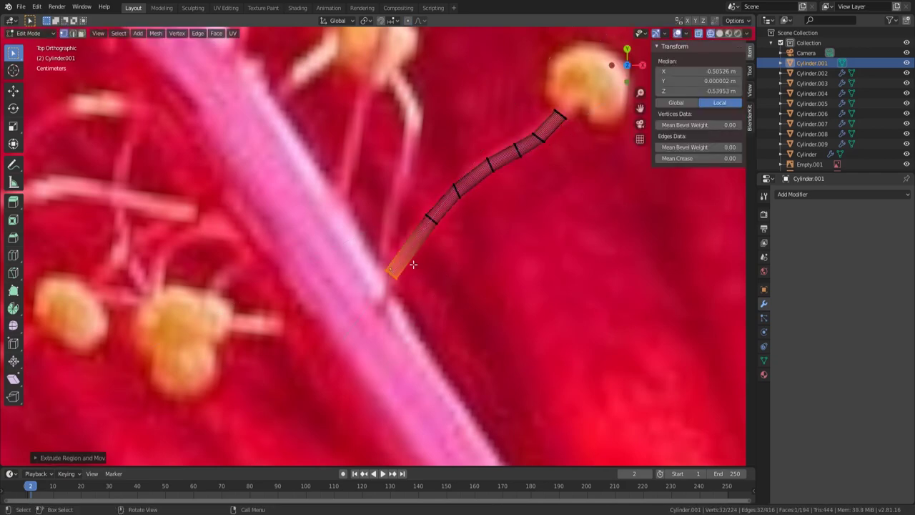
pyautogui.press('Tab')
pyautogui.scroll(-5, 413, 265)
pyautogui.scroll(5, 451, 228)
# Add a UV sphere at the filament tip, replacing a first misplaced sphere
pyautogui.hotkey('shift', 'a')
pyautogui.click(529, 266)
pyautogui.press('s')
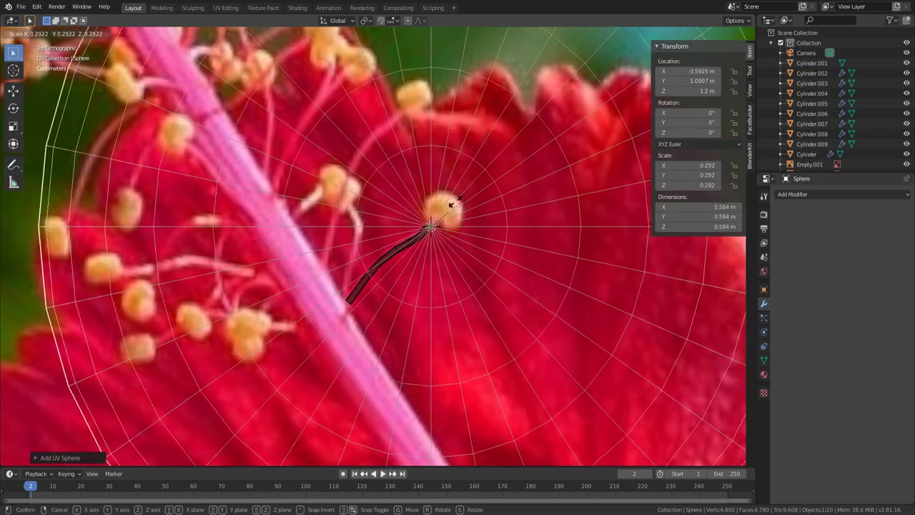
pyautogui.press('Escape')
pyautogui.press('Delete')
pyautogui.hotkey('shift', 'a')
pyautogui.click(502, 245)
pyautogui.click(60, 458)
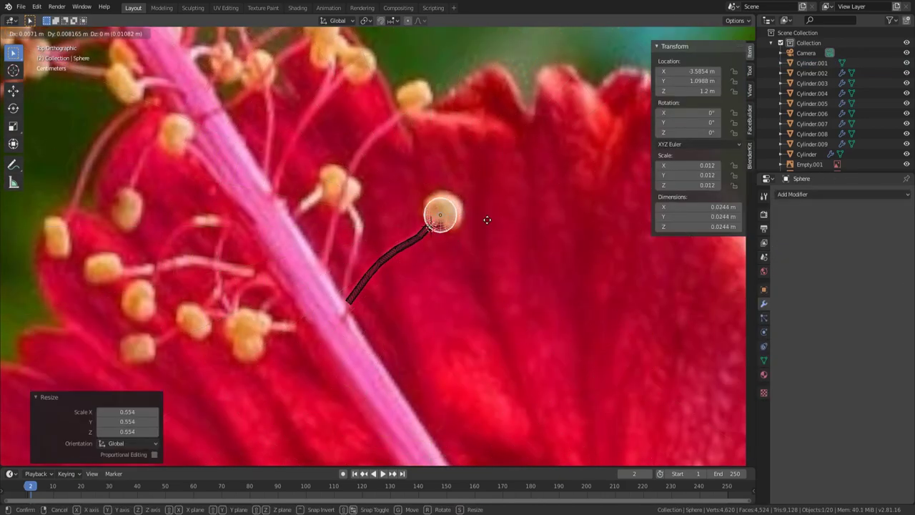
pyautogui.click(487, 220)
pyautogui.scroll(5, 487, 219)
# Reshape the sphere's mesh into a rounded anther and orbit around it in perspective
pyautogui.press('Tab')
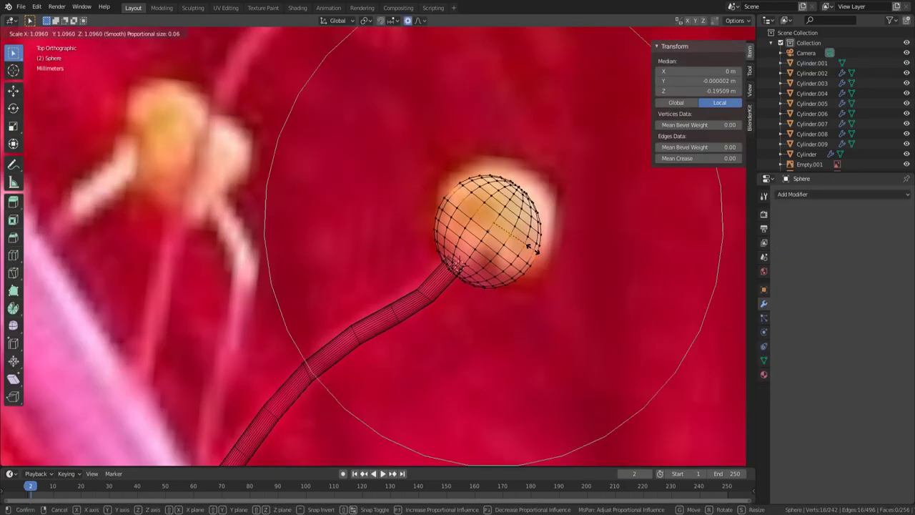
pyautogui.press('Escape')
pyautogui.press('Tab')
pyautogui.scroll(-3, 510, 219)
pyautogui.moveTo(510, 219)
pyautogui.mouseDown(button='middle')
pyautogui.moveTo(470, 308)
pyautogui.moveTo(380, 206)
pyautogui.mouseUp(button='middle')
pyautogui.scroll(3, 465, 305)
# Snap the 3D cursor to the sphere and filament selection, and adjust the view's near clipping distance
pyautogui.keyDown('shift'); pyautogui.click(379, 207); pyautogui.keyUp('shift')
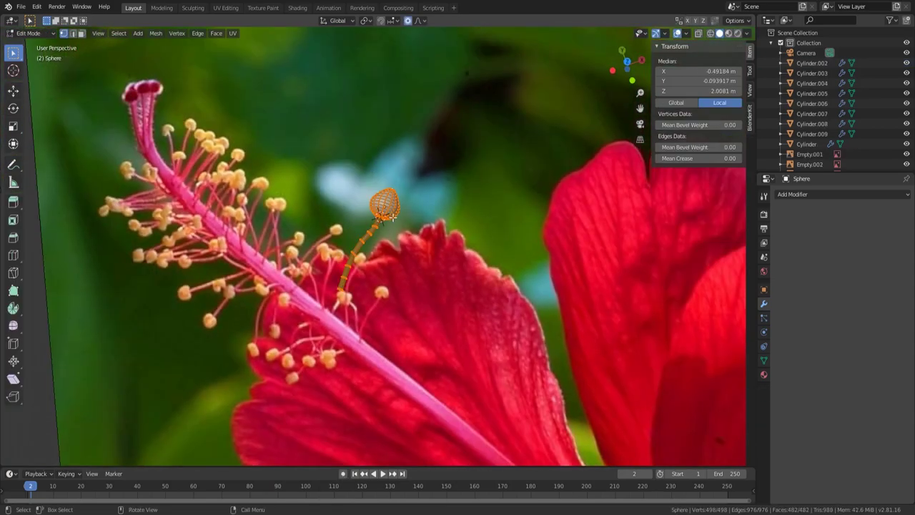
pyautogui.rightClick(392, 217)
pyautogui.click(413, 231)
pyautogui.scroll(3, 400, 215)
pyautogui.click(749, 90)
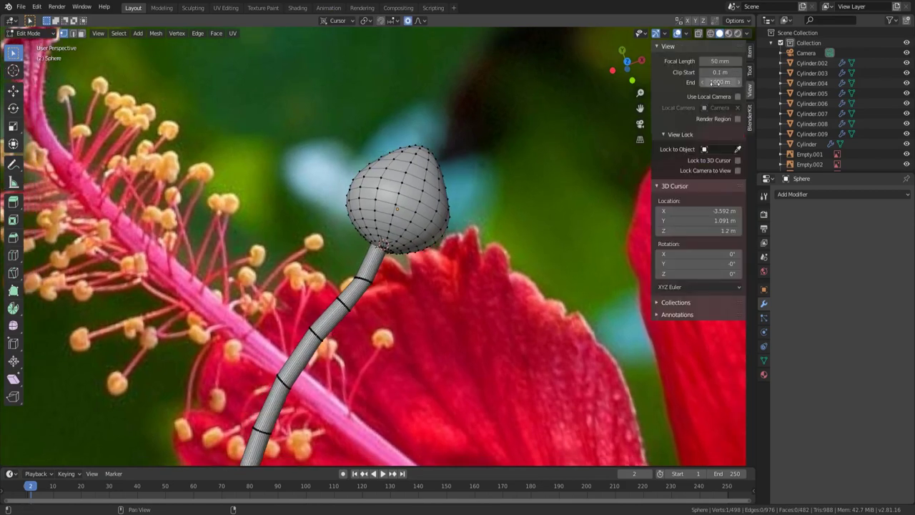
pyautogui.press('Return')
pyautogui.scroll(5, 377, 335)
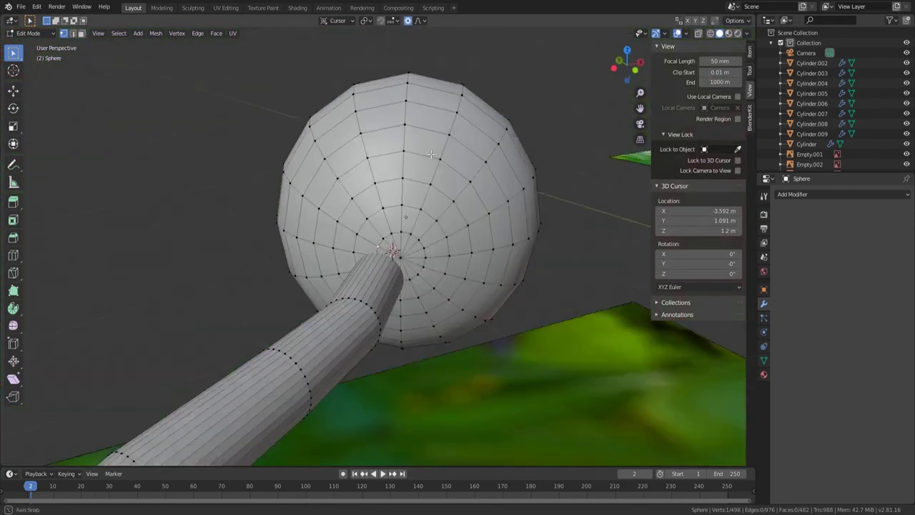
# In see-through mode, select the sphere faces at the filament joint and delete them
pyautogui.press('a')
pyautogui.hotkey('alt', 'z')
pyautogui.hotkey('alt', 'a')
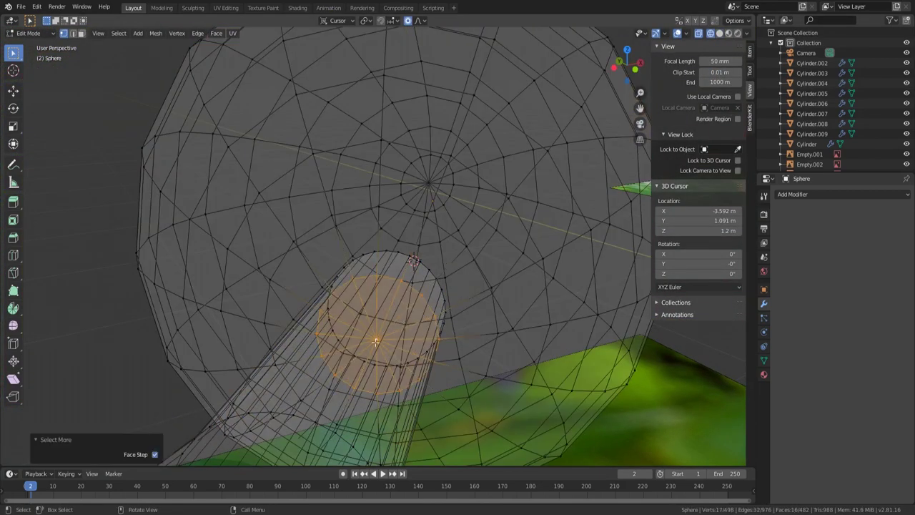
pyautogui.hotkey('alt', 'z')
pyautogui.scroll(-5, 375, 342)
pyautogui.moveTo(313, 369); pyautogui.dragTo(439, 307, button='middle')
pyautogui.press('x')
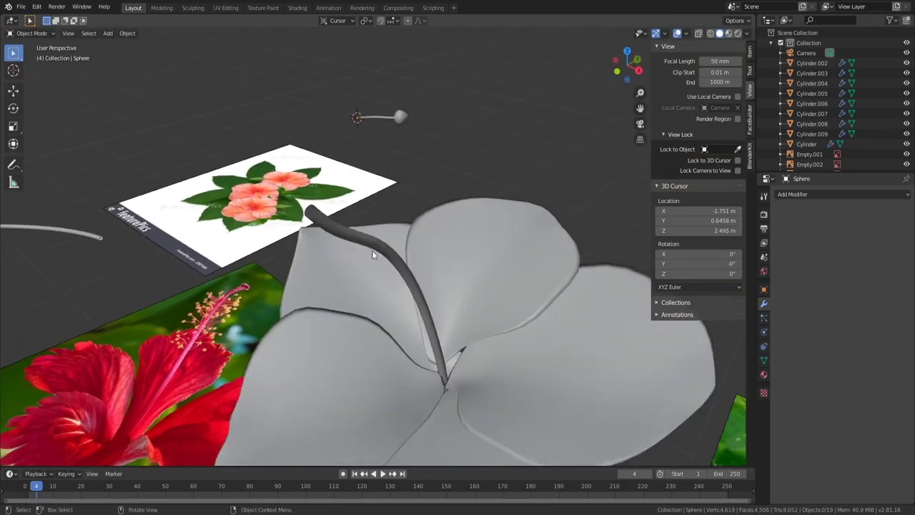
# Select the column's upper orange faces and assign them to the Pollen vertex group
pyautogui.moveTo(396, 259); pyautogui.dragTo(388, 264, button='middle')
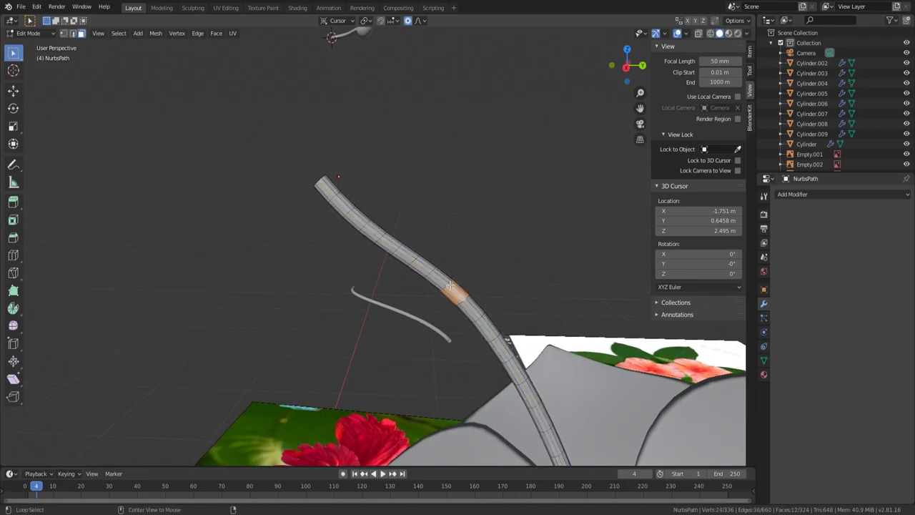
pyautogui.hotkey('ctrl', 'x')
pyautogui.press('z')
pyautogui.click(289, 287)
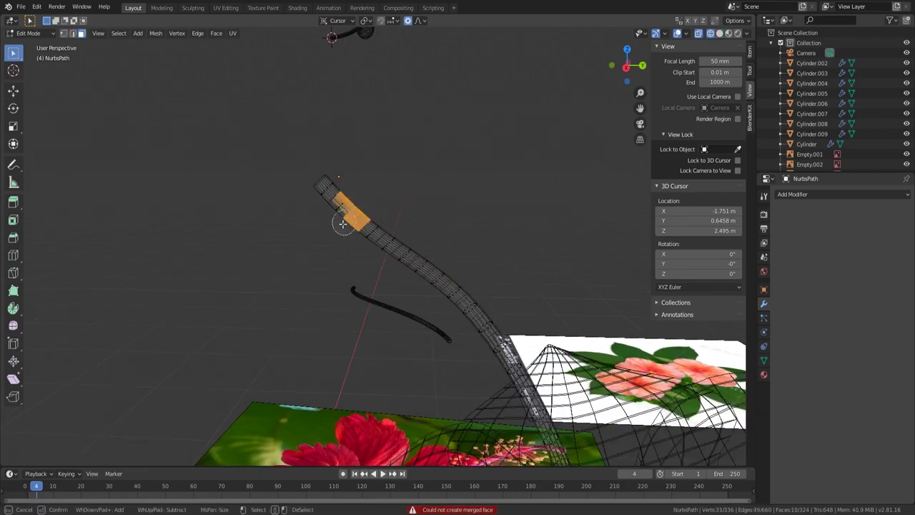
pyautogui.moveTo(352, 221)
pyautogui.mouseDown(button='middle')
pyautogui.moveTo(324, 301)
pyautogui.moveTo(422, 245)
pyautogui.mouseUp(button='middle')
pyautogui.hotkey('alt', 'z')
pyautogui.scroll(4, 343, 259)
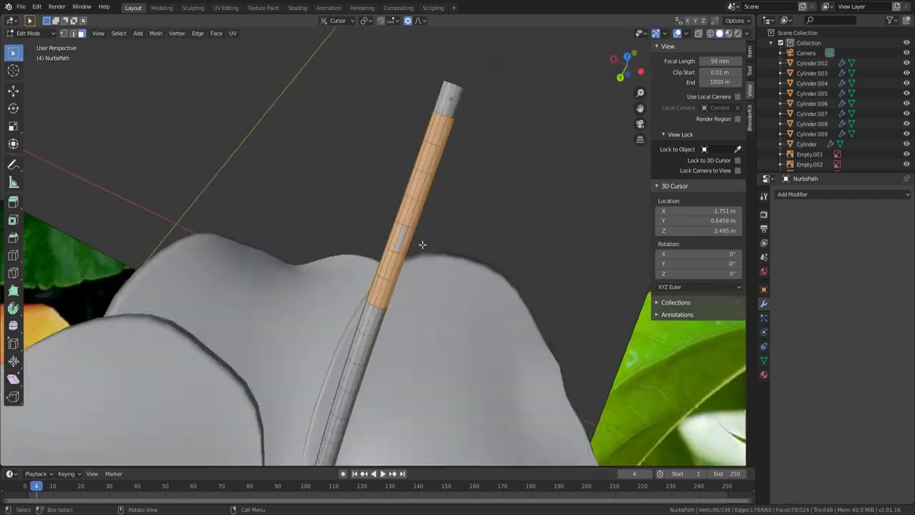
pyautogui.click(790, 287)
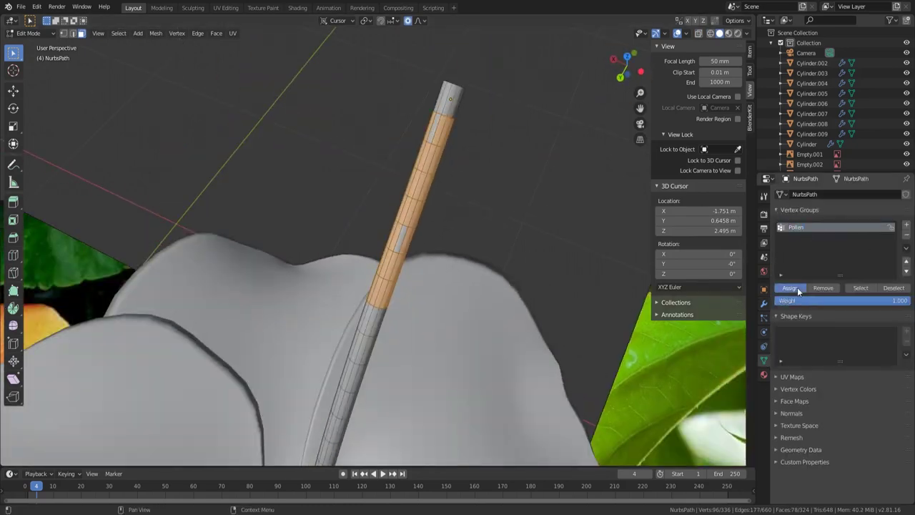
pyautogui.press('Tab')
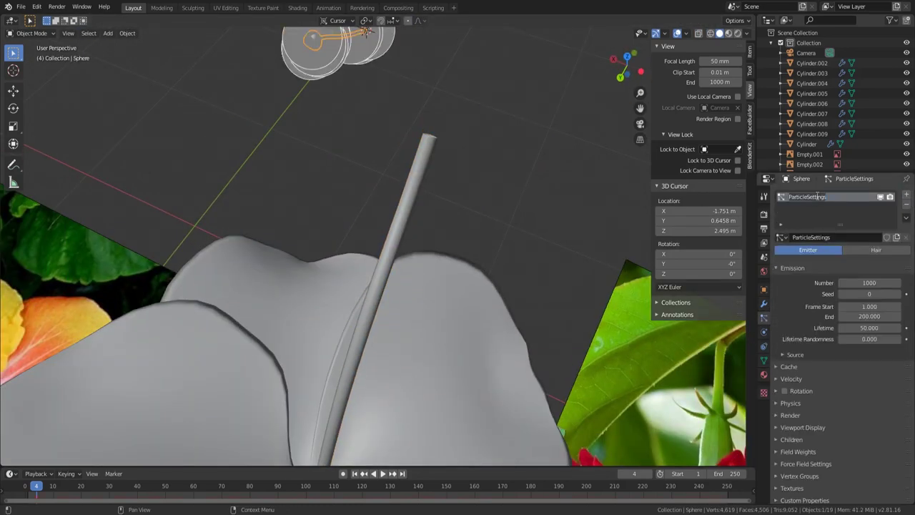
# Add a Hair particle system to the stamen column, rendered as object copies
pyautogui.click(906, 195)
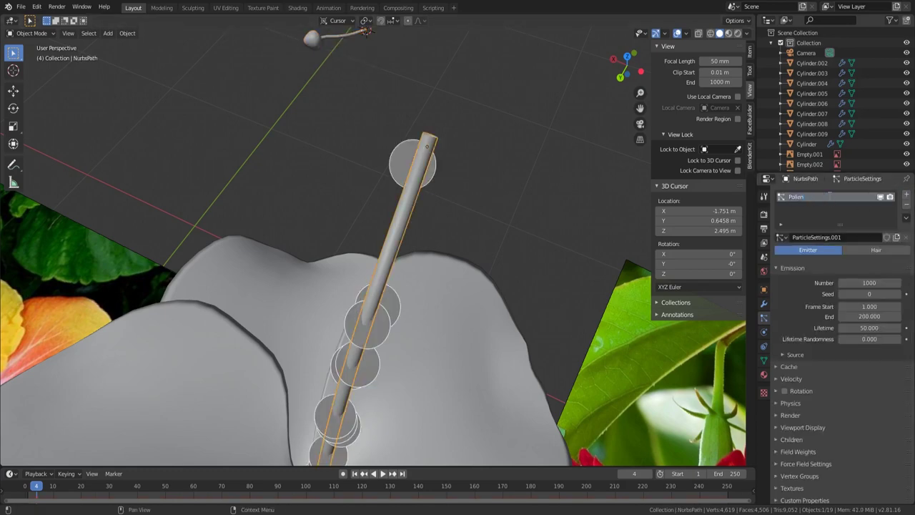
pyautogui.click(876, 250)
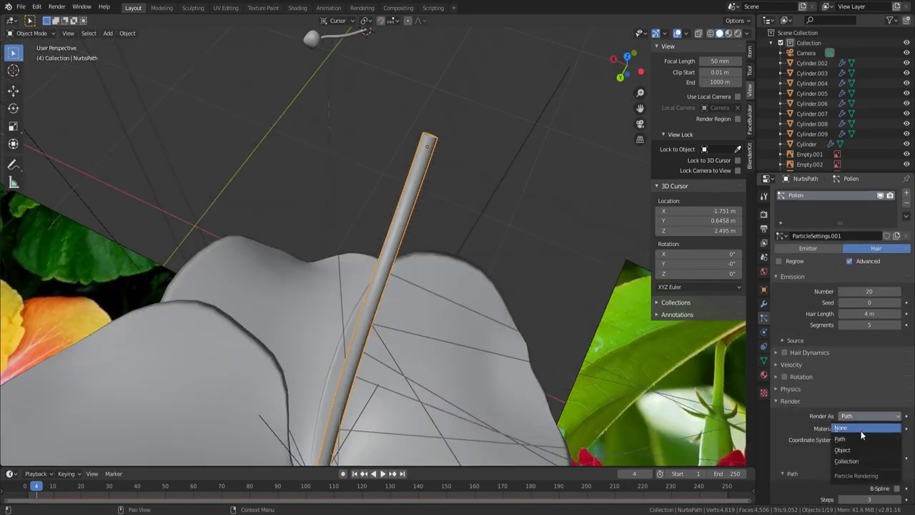
pyautogui.click(843, 449)
pyautogui.moveTo(350, 201); pyautogui.dragTo(273, 240, button='middle')
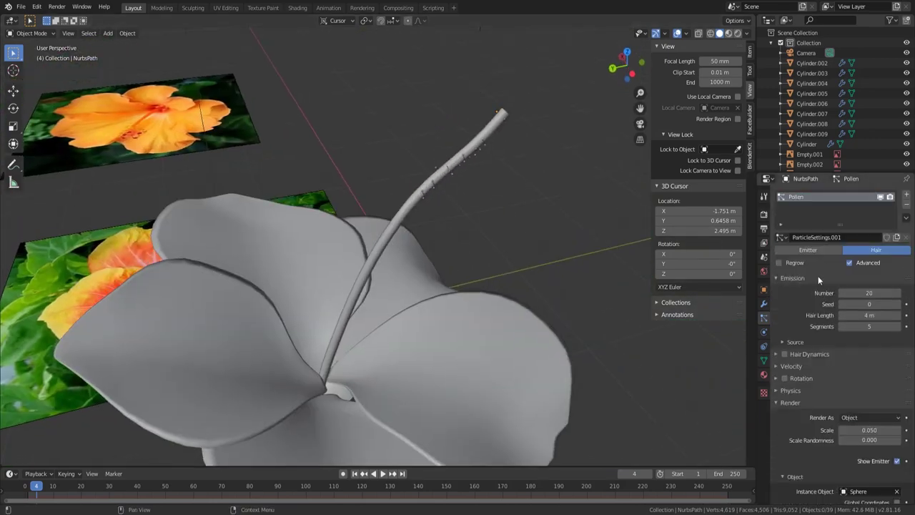
pyautogui.scroll(-3, 818, 275)
pyautogui.click(797, 286)
pyautogui.click(797, 289)
pyautogui.scroll(-1, 799, 282)
pyautogui.click(800, 226)
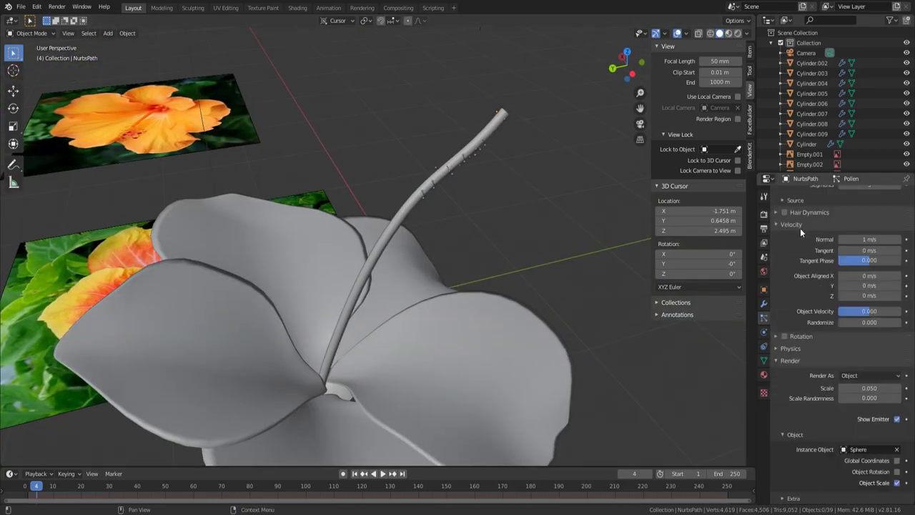
pyautogui.click(800, 226)
# Scale the sphere anthers to 0.302 and set the particle number to 22
pyautogui.moveTo(868, 349); pyautogui.dragTo(883, 349)
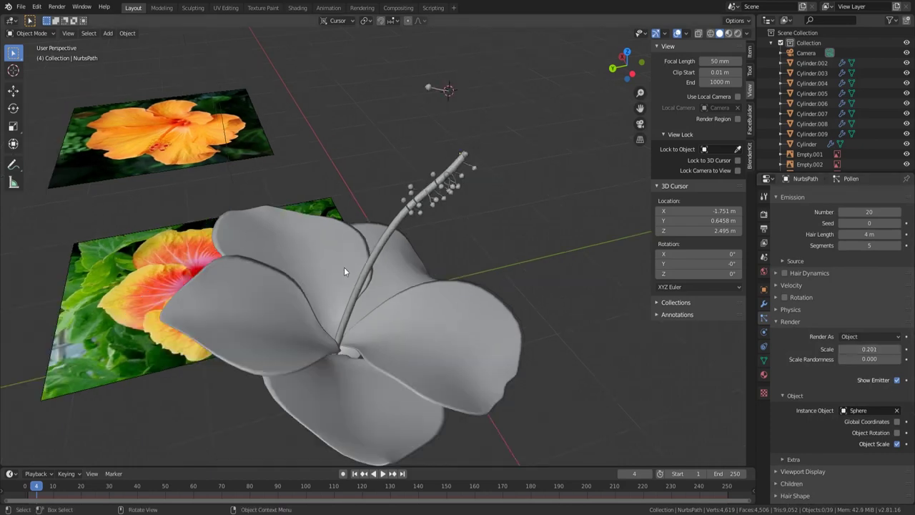
pyautogui.moveTo(344, 266)
pyautogui.mouseDown(button='middle')
pyautogui.moveTo(395, 267)
pyautogui.moveTo(372, 286)
pyautogui.mouseUp(button='middle')
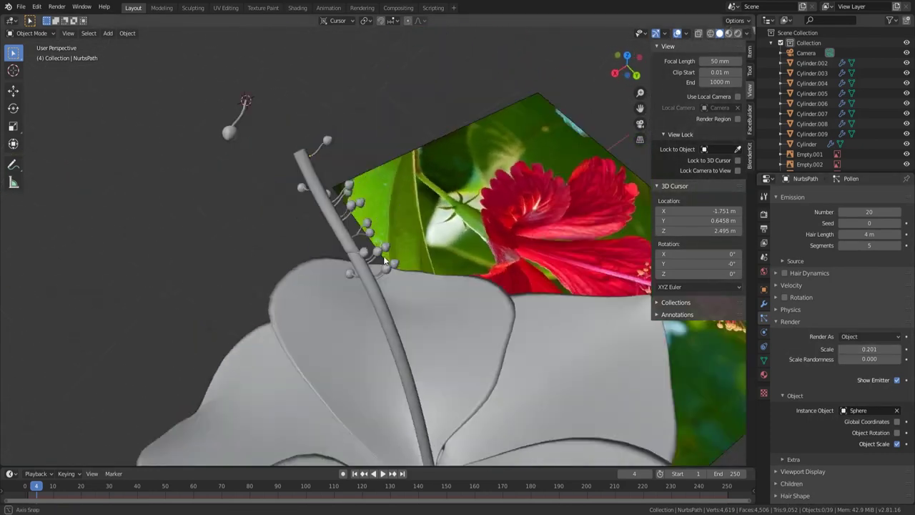
pyautogui.moveTo(869, 349); pyautogui.dragTo(886, 349)
pyautogui.moveTo(386, 300)
pyautogui.mouseDown(button='middle')
pyautogui.moveTo(334, 328)
pyautogui.moveTo(372, 308)
pyautogui.mouseUp(button='middle')
pyautogui.click(857, 209)
pyautogui.write('22')
pyautogui.press('Return')
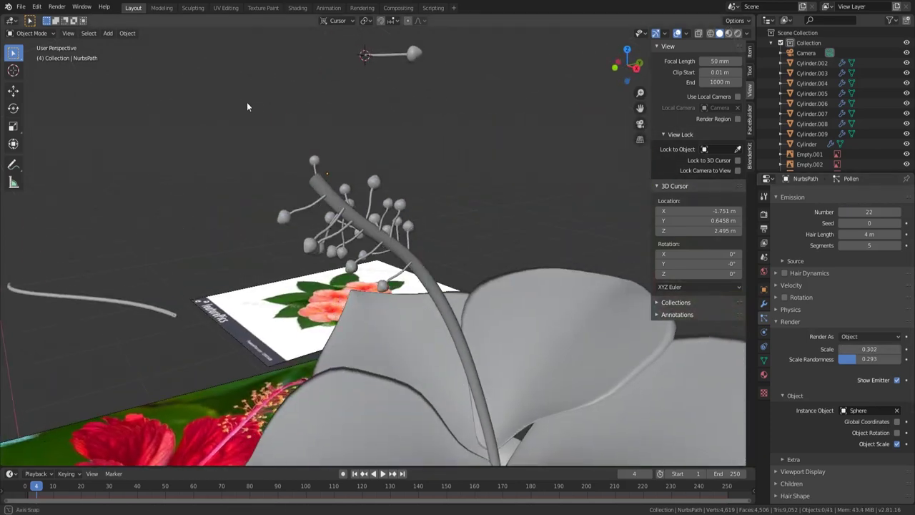
pyautogui.moveTo(246, 101)
pyautogui.mouseDown(button='middle')
pyautogui.moveTo(422, 333)
pyautogui.moveTo(371, 285)
pyautogui.moveTo(383, 245)
pyautogui.mouseUp(button='middle')
# Lower the particle rotation Phase to 0.104 and view the flower from the front
pyautogui.press('Tab')
pyautogui.press('Tab')
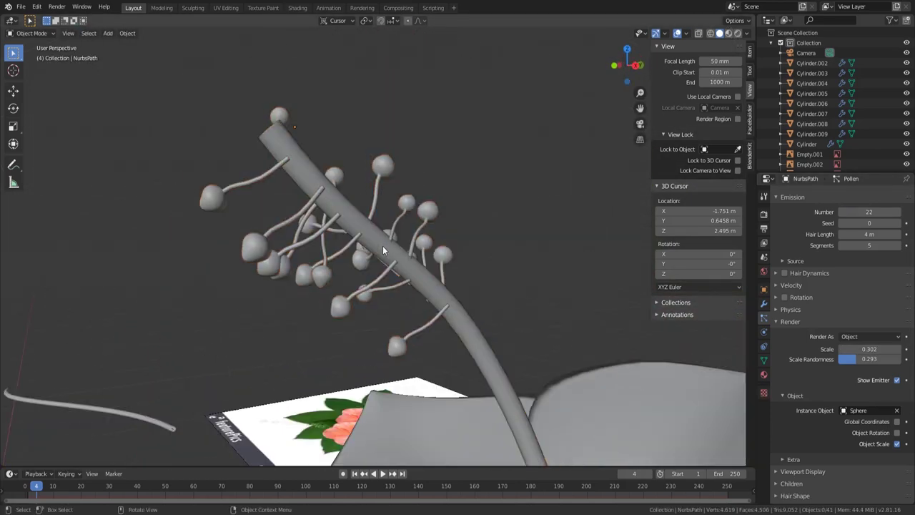
pyautogui.scroll(-2, 870, 324)
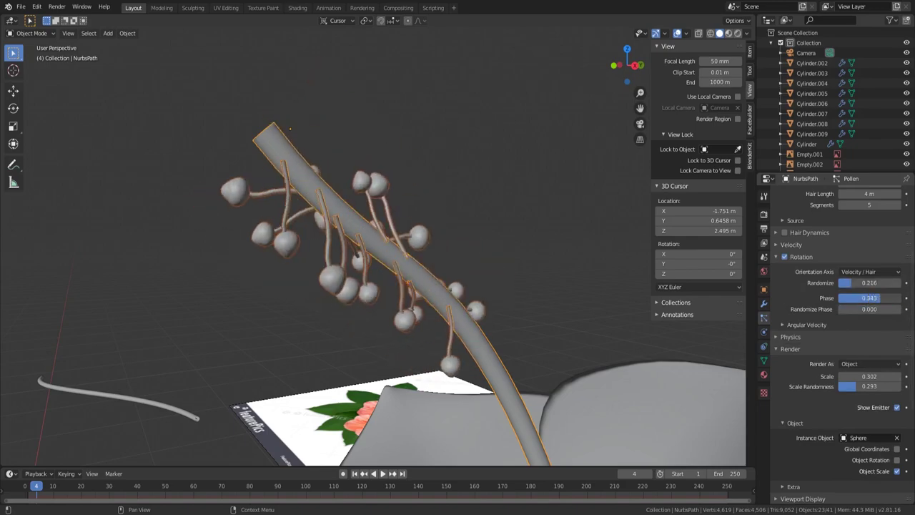
pyautogui.moveTo(869, 298); pyautogui.dragTo(850, 297)
pyautogui.scroll(-3, 551, 336)
pyautogui.moveTo(551, 336)
pyautogui.mouseDown(button='middle')
pyautogui.moveTo(564, 290)
pyautogui.moveTo(391, 290)
pyautogui.moveTo(494, 331)
pyautogui.moveTo(356, 239)
pyautogui.moveTo(288, 267)
pyautogui.moveTo(338, 310)
pyautogui.moveTo(403, 277)
pyautogui.moveTo(423, 213)
pyautogui.mouseUp(button='middle')
# Select the calyx-and-stem object in wireframe and frame the stem in solid view
pyautogui.scroll(4, 403, 277)
pyautogui.hotkey('shift', 'z')
pyautogui.click(423, 213)
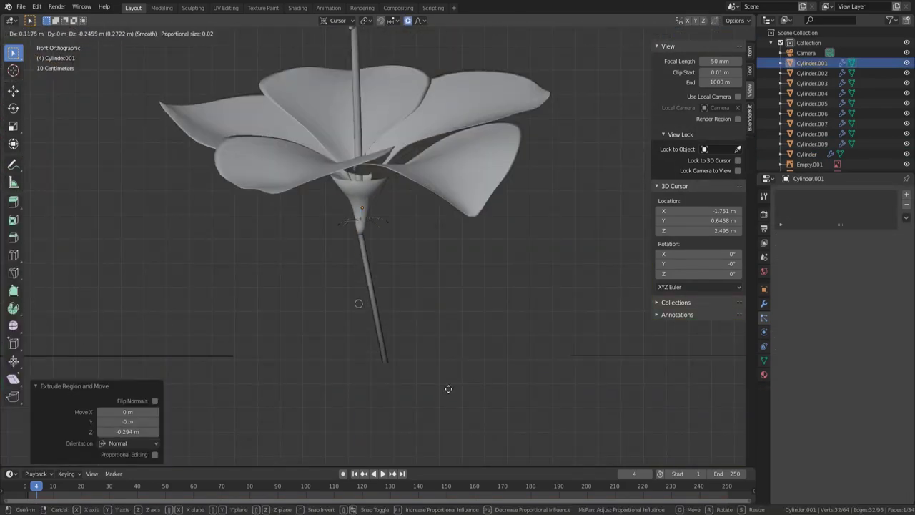
pyautogui.click(383, 344)
pyautogui.keyDown('shift'); pyautogui.moveTo(383, 345); pyautogui.dragTo(387, 259, button='middle'); pyautogui.keyUp('shift')
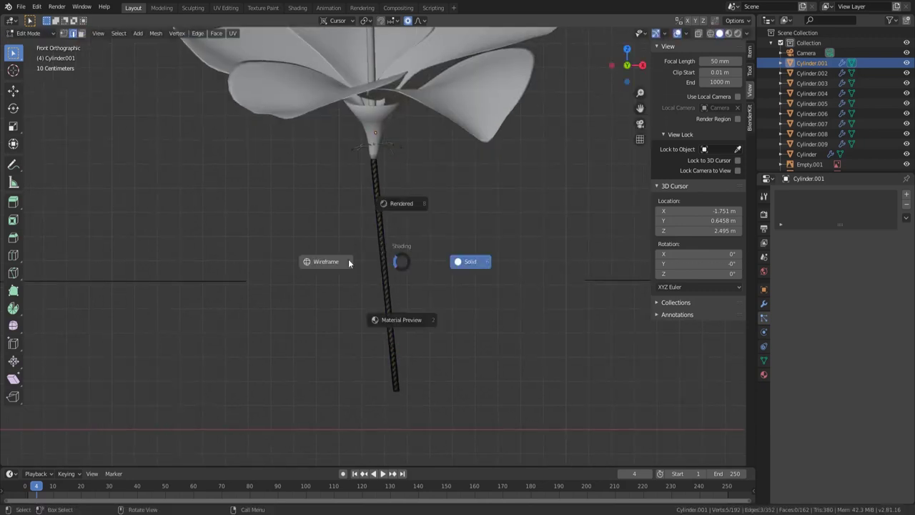
pyautogui.click(427, 259)
pyautogui.scroll(-10, 446, 258)
pyautogui.click(420, 220)
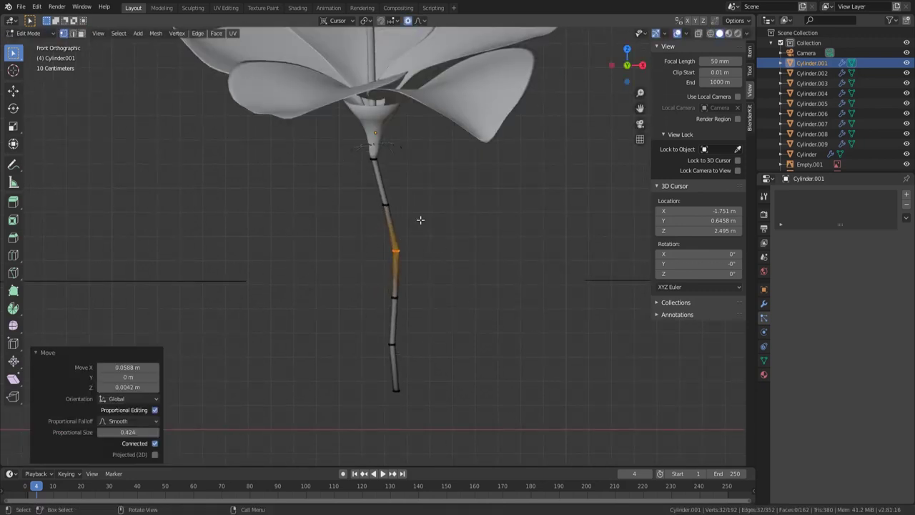
# Move an edge loop partway down the stem to bend it into a kink
pyautogui.keyDown('alt'); pyautogui.click(389, 205); pyautogui.keyUp('alt')
pyautogui.press('g')
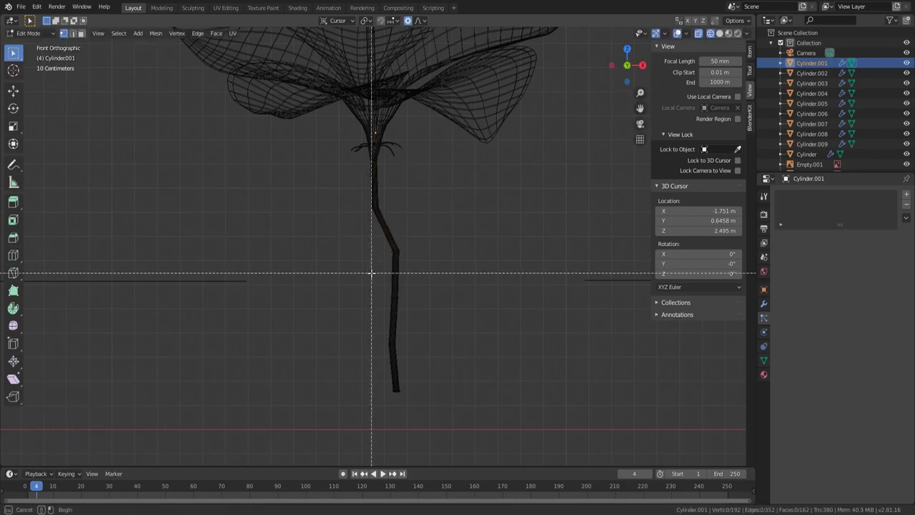
pyautogui.click(398, 347)
pyautogui.moveTo(399, 347); pyautogui.dragTo(318, 217, button='middle')
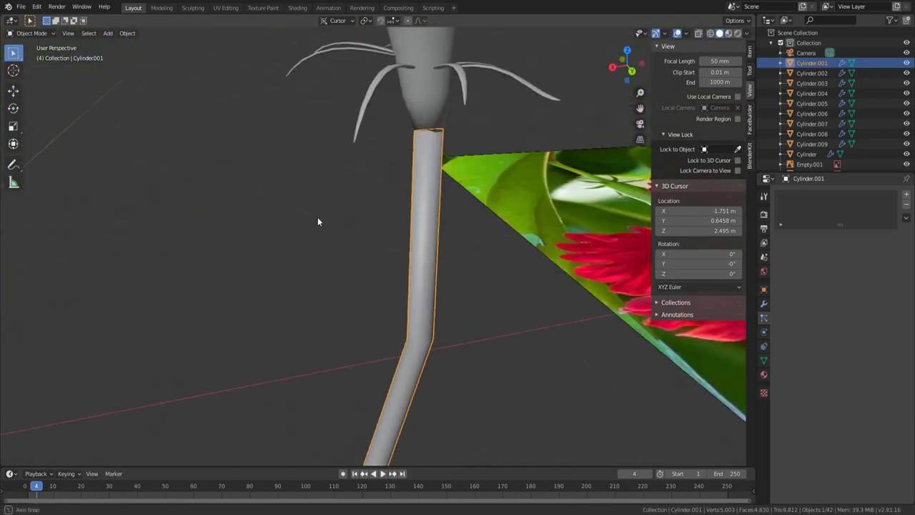
pyautogui.press('z')
pyautogui.click(429, 150)
pyautogui.hotkey('shift', 'z')
pyautogui.moveTo(465, 146)
pyautogui.mouseDown(button='middle')
pyautogui.moveTo(434, 116)
pyautogui.moveTo(364, 170)
pyautogui.moveTo(318, 143)
pyautogui.moveTo(366, 149)
pyautogui.mouseUp(button='middle')
# Return to Object Mode, save as flower002.blend, and select the stem
pyautogui.press('Tab')
pyautogui.hotkey('ctrl', 's')
pyautogui.click(318, 143)
pyautogui.rightClick(315, 139)
pyautogui.click(315, 144)
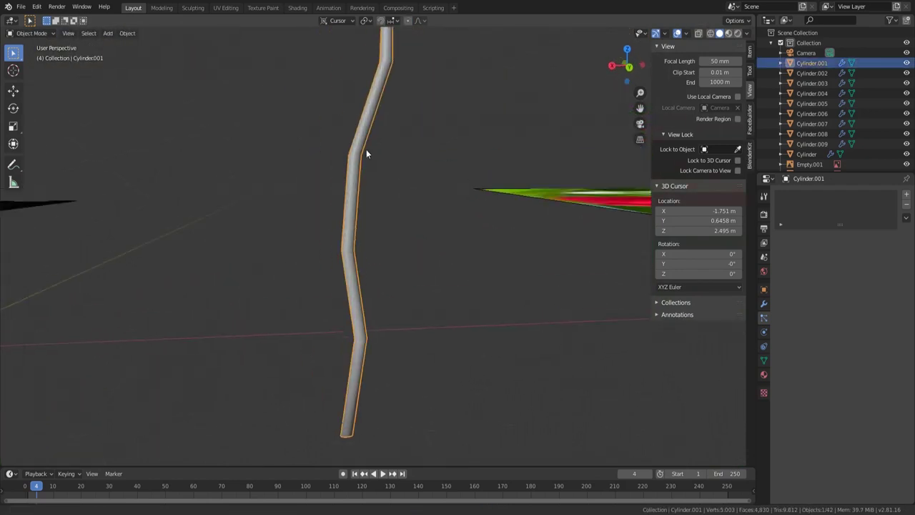
# Try bevelling and then subdividing the whole stem, undoing both attempts
pyautogui.moveTo(306, 122); pyautogui.dragTo(408, 336)
pyautogui.hotkey('ctrl', 'b')
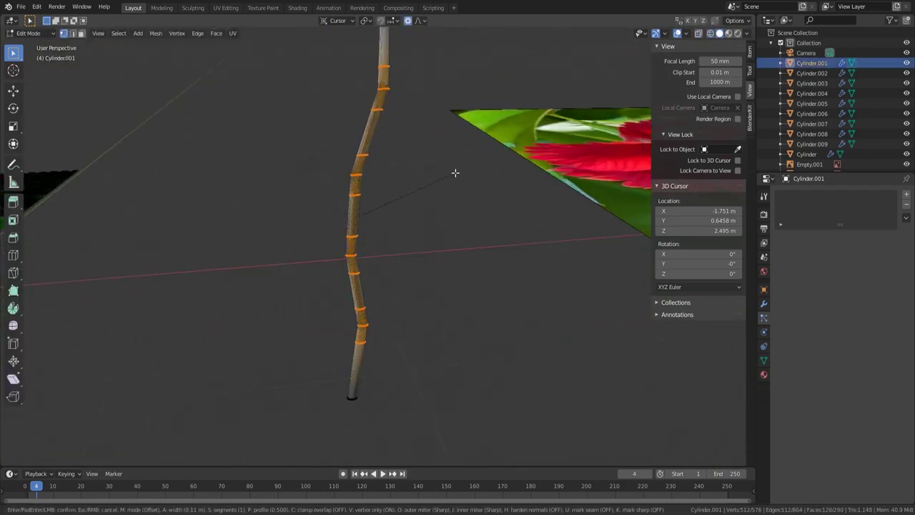
pyautogui.click(456, 173)
pyautogui.hotkey('ctrl', 'z')
pyautogui.rightClick(343, 235)
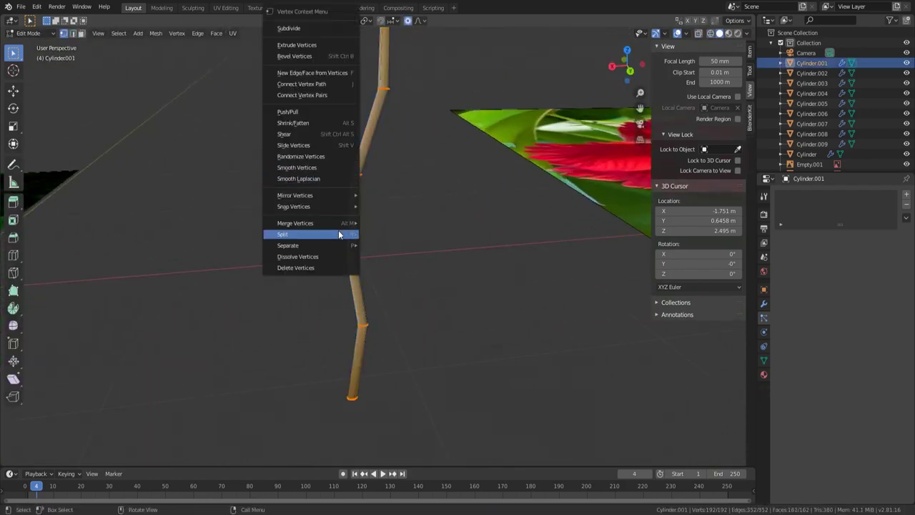
pyautogui.click(343, 236)
pyautogui.hotkey('ctrl', 'z')
# In edge mode, select the edge loops at two stem bends and bevel them
pyautogui.moveTo(382, 188)
pyautogui.mouseDown(button='middle')
pyautogui.moveTo(282, 183)
pyautogui.moveTo(405, 224)
pyautogui.moveTo(393, 171)
pyautogui.mouseUp(button='middle')
pyautogui.hotkey('alt', 'a')
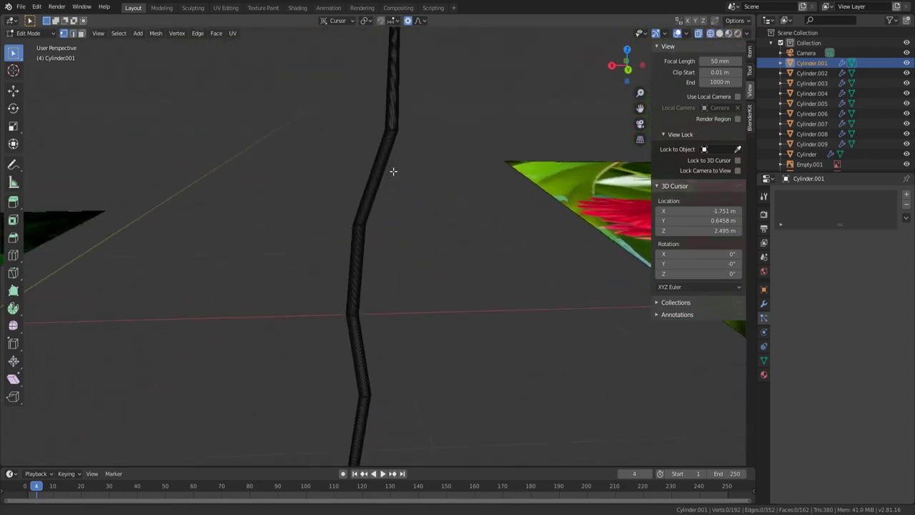
pyautogui.click(444, 331)
pyautogui.press('2')
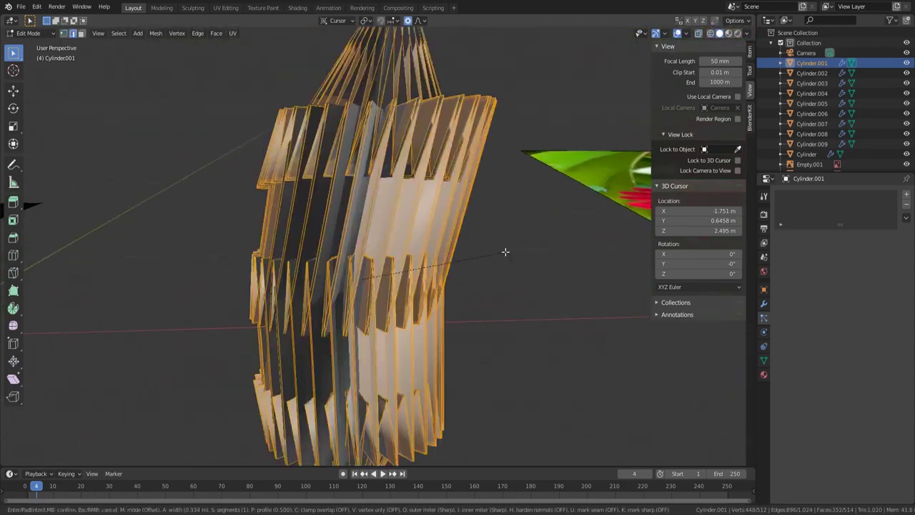
pyautogui.moveTo(472, 224)
pyautogui.mouseDown(button='middle')
pyautogui.moveTo(386, 164)
pyautogui.moveTo(403, 174)
pyautogui.mouseUp(button='middle')
pyautogui.scroll(-3, 393, 179)
pyautogui.scroll(3, 411, 172)
pyautogui.keyDown('alt'); pyautogui.click(411, 173); pyautogui.keyUp('alt')
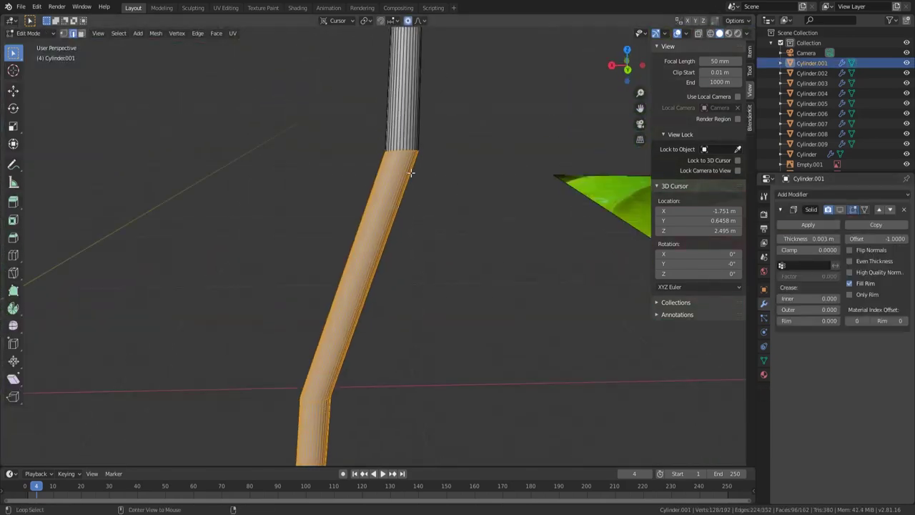
pyautogui.click(448, 204)
pyautogui.moveTo(448, 204)
pyautogui.mouseDown(button='middle')
pyautogui.moveTo(370, 203)
pyautogui.moveTo(308, 156)
pyautogui.mouseUp(button='middle')
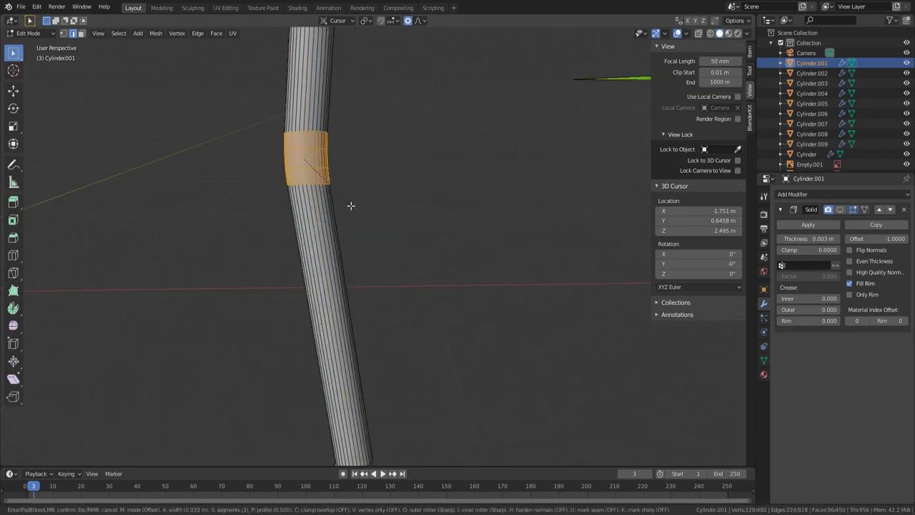
pyautogui.click(351, 205)
pyautogui.scroll(3, 351, 206)
pyautogui.scroll(-5, 351, 206)
# Check the whole flower in Object Mode, then re-enter Edit Mode to move a stem vertex
pyautogui.press('Tab')
pyautogui.moveTo(350, 206)
pyautogui.mouseDown(button='middle')
pyautogui.moveTo(394, 261)
pyautogui.moveTo(426, 221)
pyautogui.mouseUp(button='middle')
pyautogui.press('Tab')
pyautogui.scroll(4, 395, 250)
pyautogui.press('g')
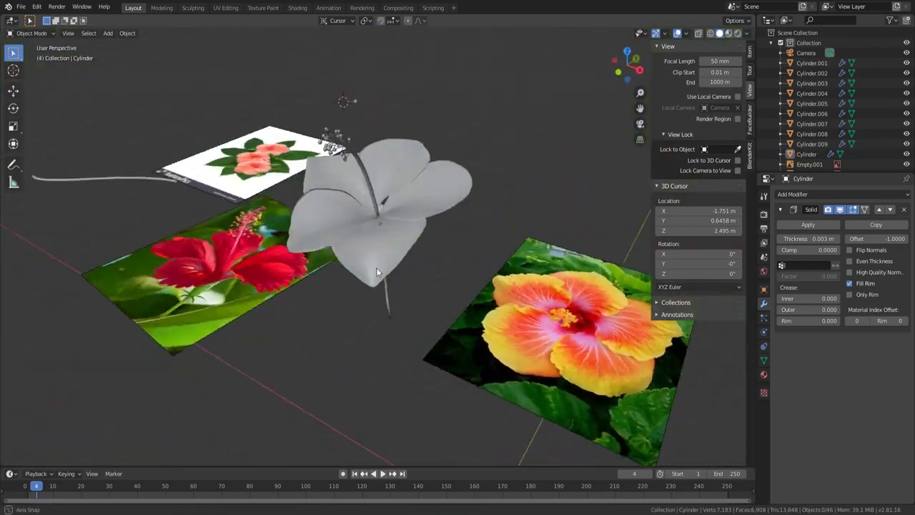
# Zoom and orbit around the finished hibiscus to inspect it from several angles
pyautogui.moveTo(376, 272)
pyautogui.mouseDown(button='middle')
pyautogui.moveTo(439, 276)
pyautogui.moveTo(324, 269)
pyautogui.mouseUp(button='middle')
pyautogui.scroll(3, 364, 302)
pyautogui.moveTo(363, 302); pyautogui.dragTo(394, 135, button='middle')
pyautogui.hotkey('shift', 's')
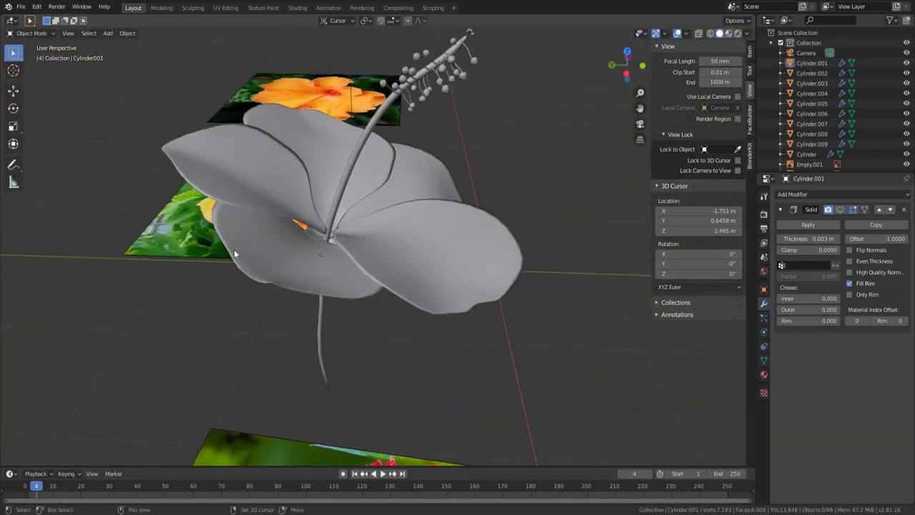
pyautogui.moveTo(427, 296); pyautogui.dragTo(273, 296, button='middle')
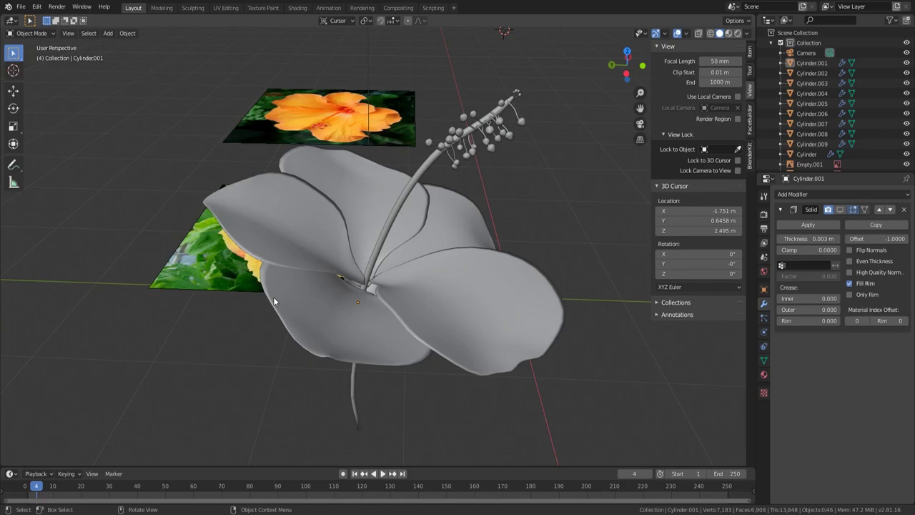
pyautogui.moveTo(273, 297)
pyautogui.mouseDown(button='middle')
pyautogui.moveTo(508, 303)
pyautogui.moveTo(271, 278)
pyautogui.mouseUp(button='middle')
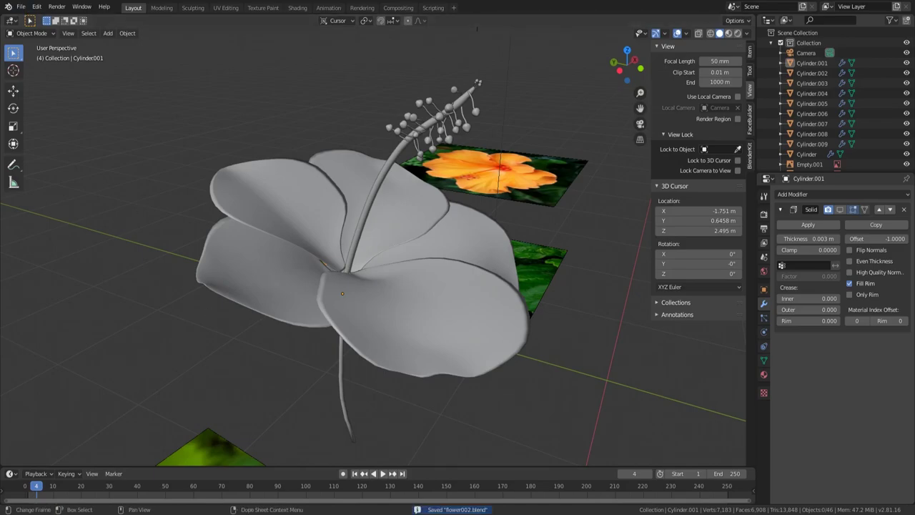